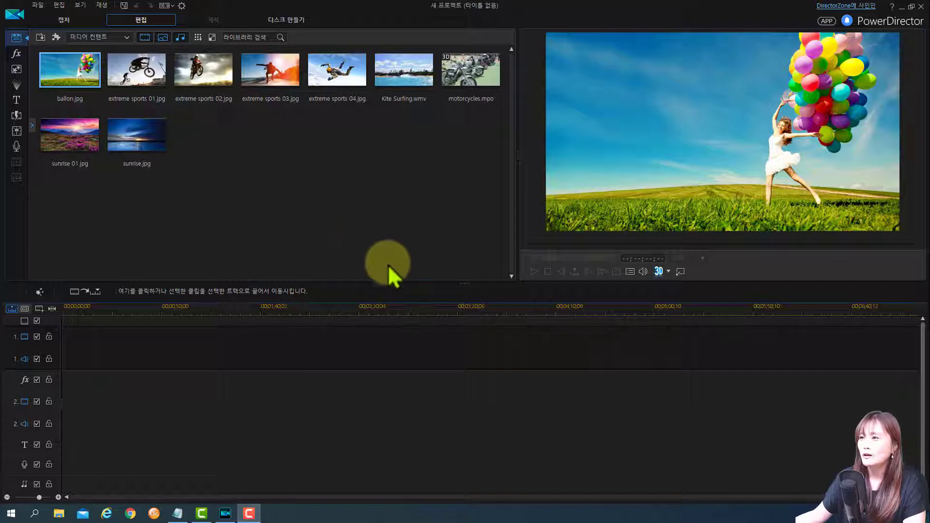
Step: Insert Kite Surfing.wmv at the start of video track 1 and enlarge the timeline scale
{"action": "left_click", "coordinate": [405, 79]}
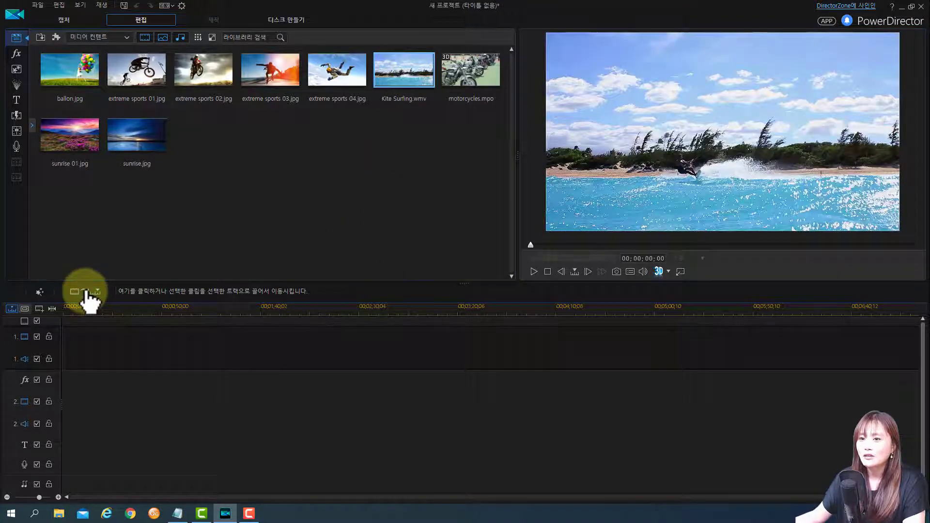
{"action": "left_click", "coordinate": [86, 291]}
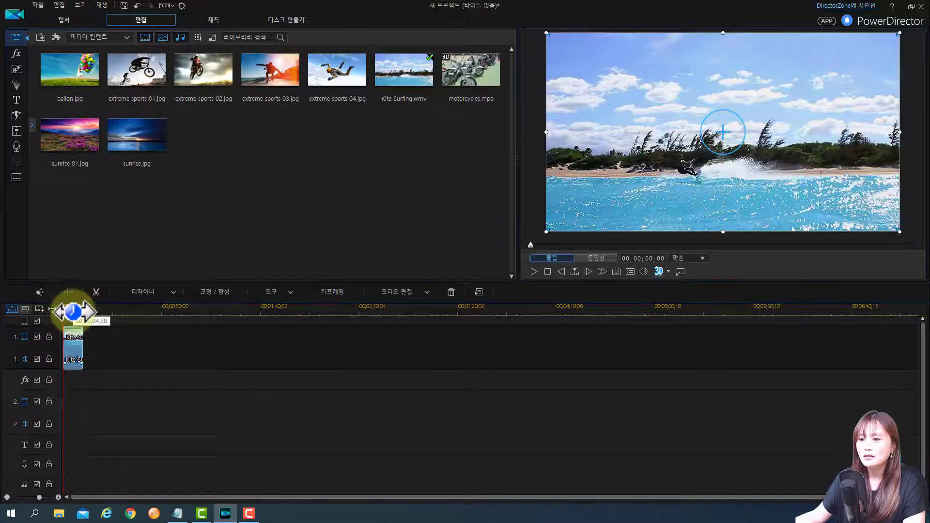
{"action": "left_click_drag", "start_coordinate": [72, 311], "coordinate": [175, 308]}
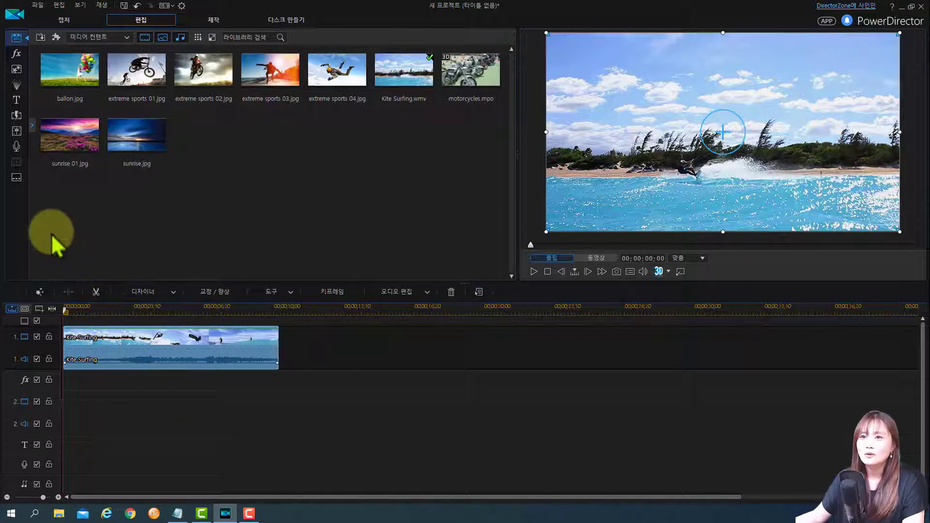
Step: Find the 물결 effect in the video effects library and add it to the effect track at the timeline start
{"action": "left_click", "coordinate": [18, 55]}
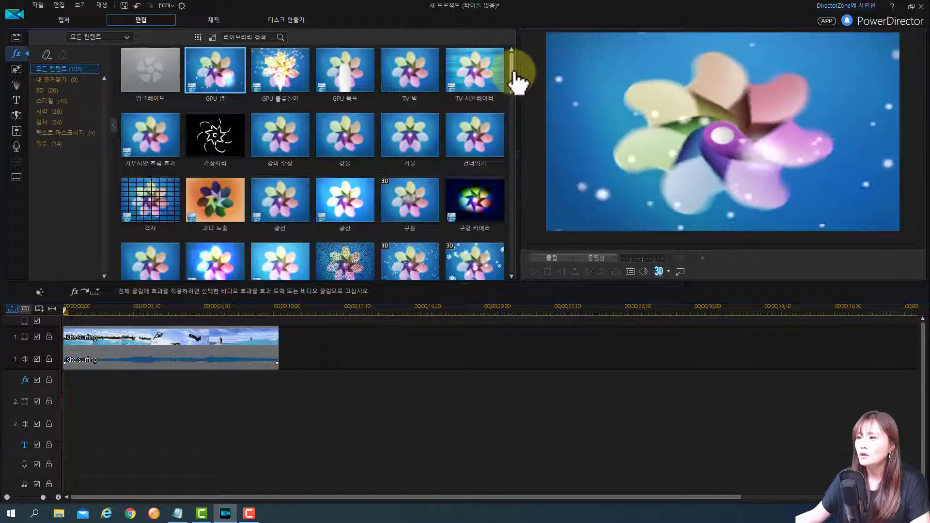
{"action": "left_click_drag", "start_coordinate": [517, 83], "coordinate": [518, 103]}
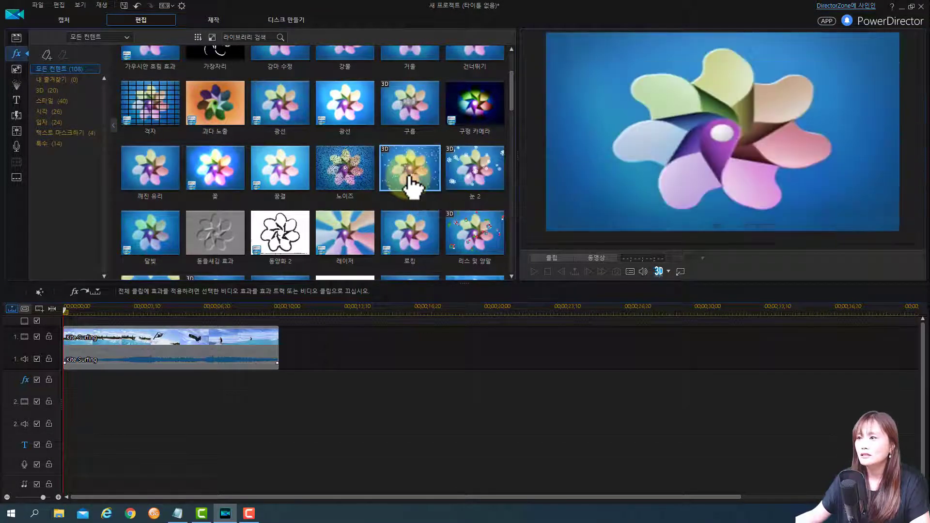
{"action": "left_click_drag", "start_coordinate": [409, 184], "coordinate": [602, 150]}
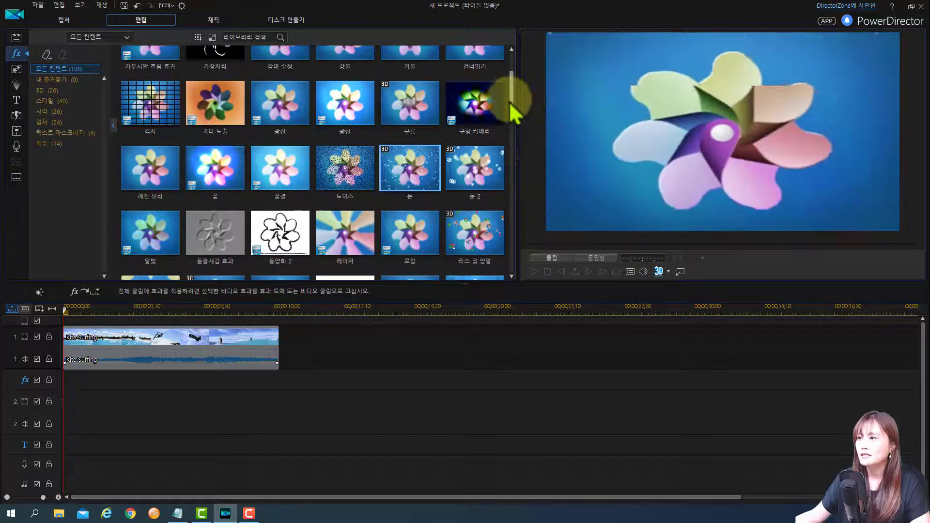
{"action": "scroll", "coordinate": [510, 110], "scroll_direction": "down", "scroll_amount": 1}
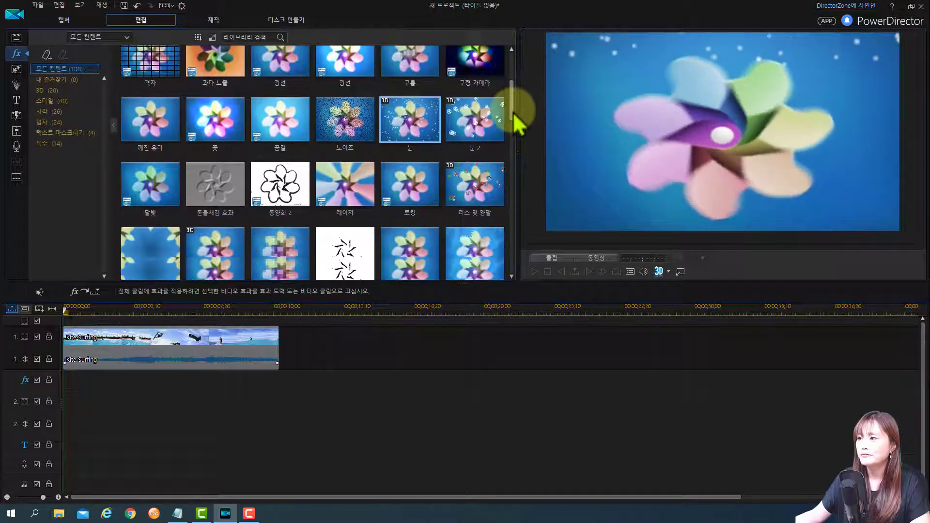
{"action": "left_click", "coordinate": [475, 247]}
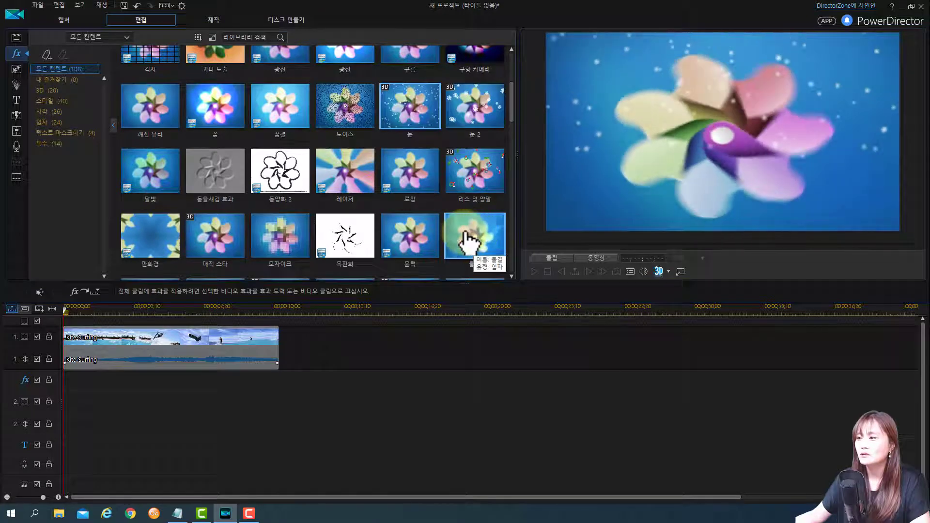
{"action": "left_click", "coordinate": [78, 296]}
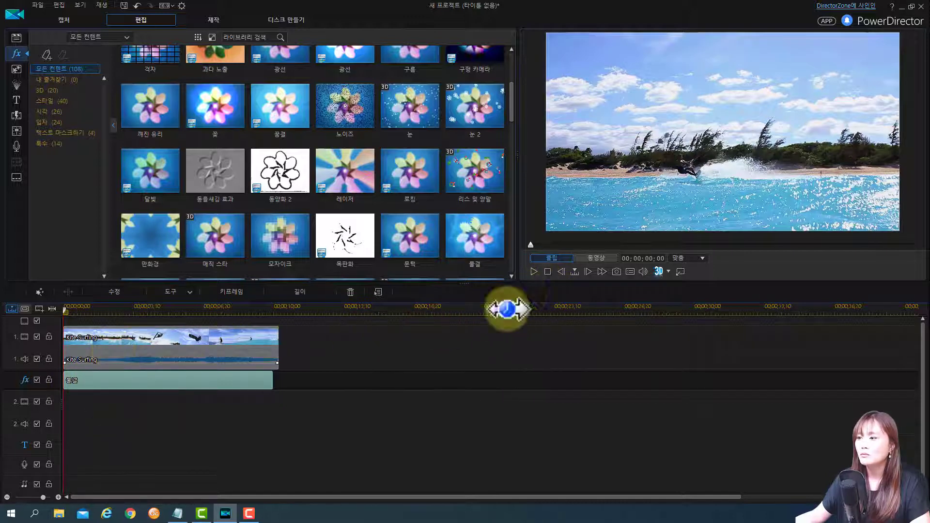
Step: Play the timeline from the start to preview the 물결 effect on the video, and pause it
{"action": "left_click", "coordinate": [443, 394]}
{"action": "key", "text": "space"}
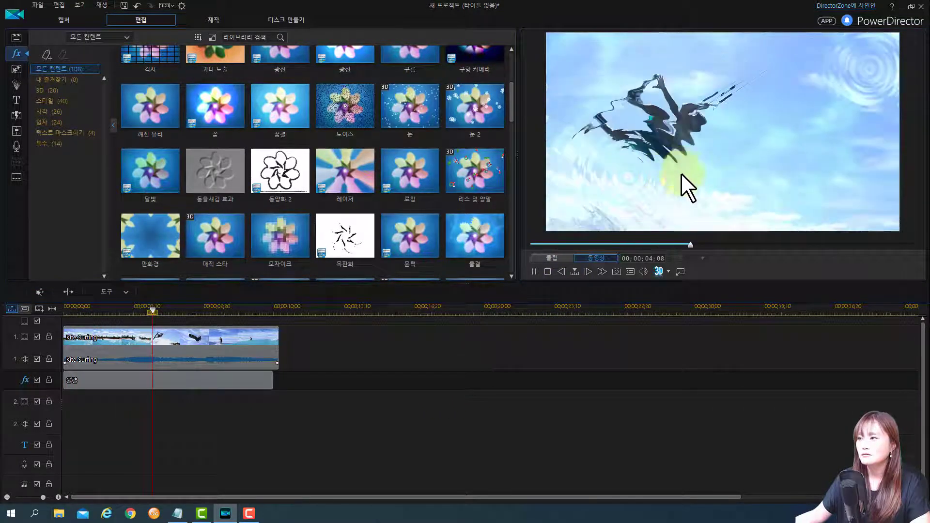
{"action": "key", "text": "space"}
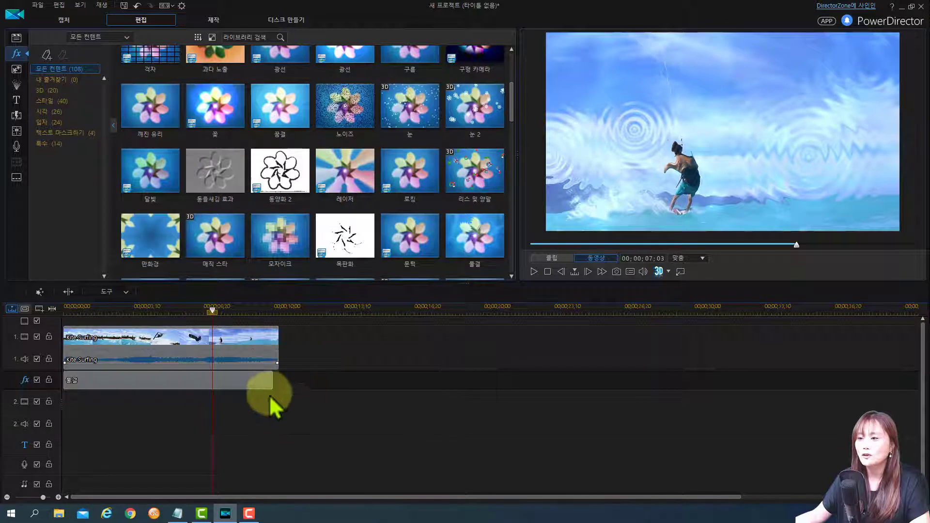
Step: Extend the 물결 effect on the effect track to the end of the Kite Surfing clip
{"action": "left_click", "coordinate": [254, 354]}
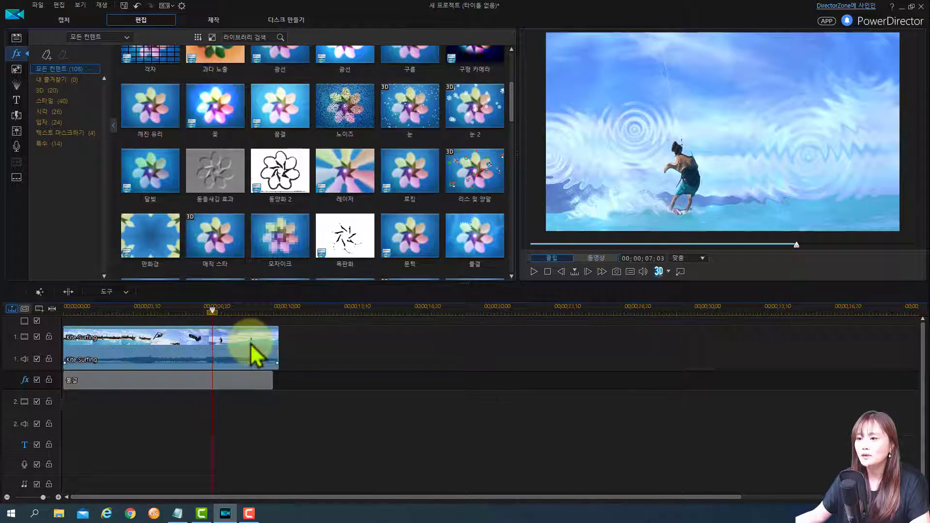
{"action": "left_click", "coordinate": [257, 382]}
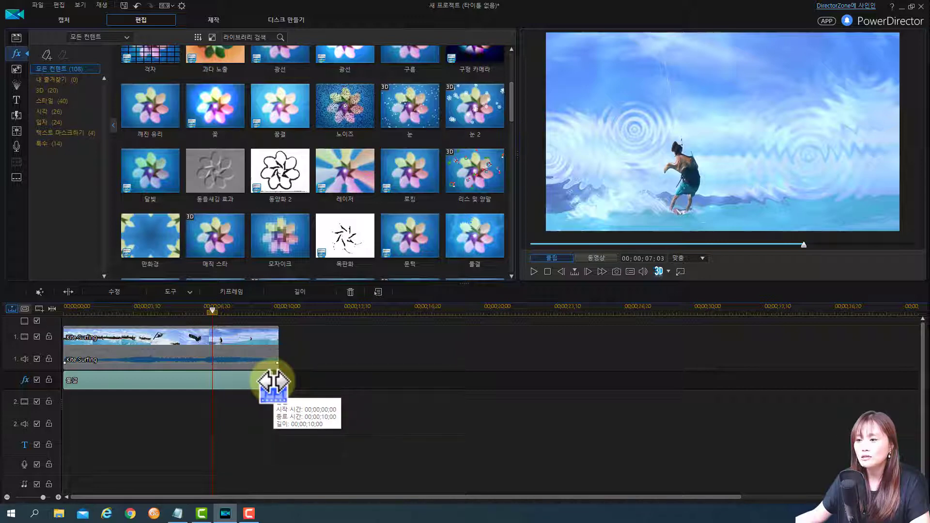
{"action": "left_click_drag", "start_coordinate": [274, 382], "coordinate": [297, 384]}
{"action": "left_click", "coordinate": [298, 412]}
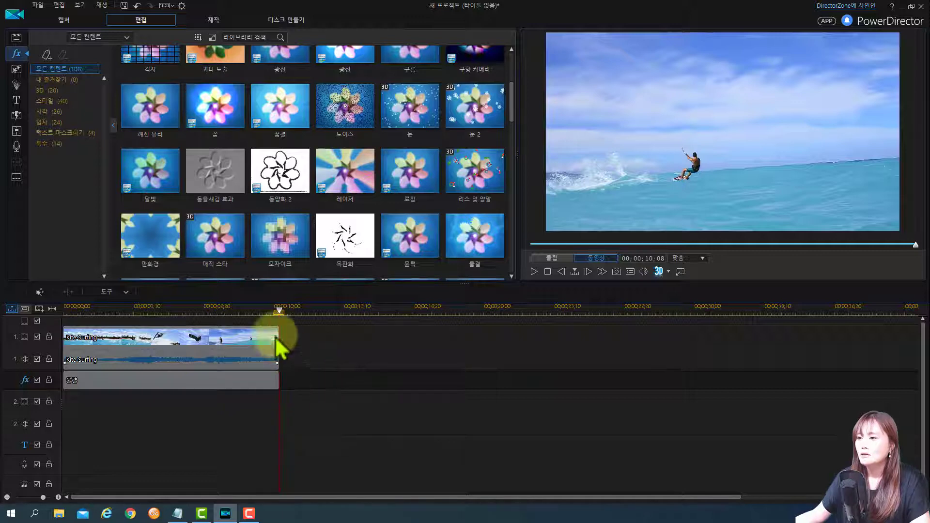
Step: Place the 레이저 effect at the start of the effect track, overwriting the 물결 effect
{"action": "left_click_drag", "start_coordinate": [279, 309], "coordinate": [89, 314]}
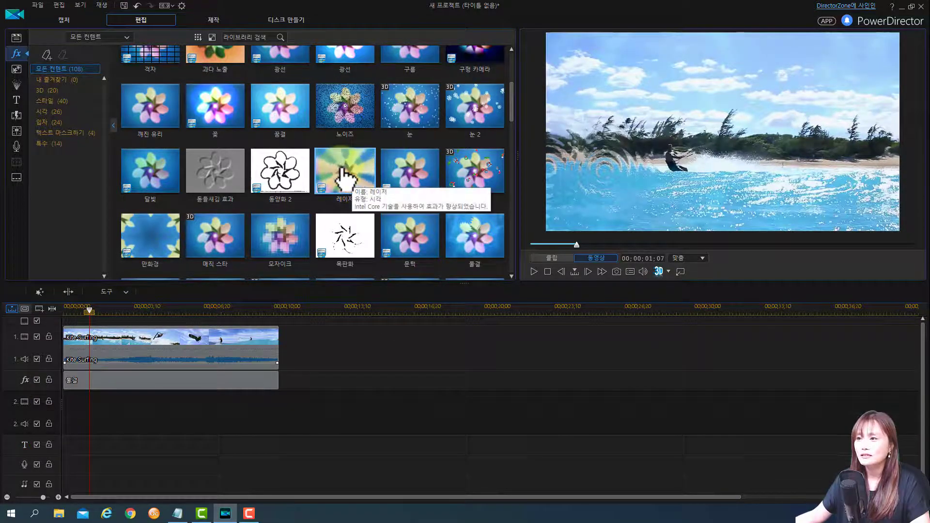
{"action": "left_click_drag", "start_coordinate": [341, 176], "coordinate": [62, 380]}
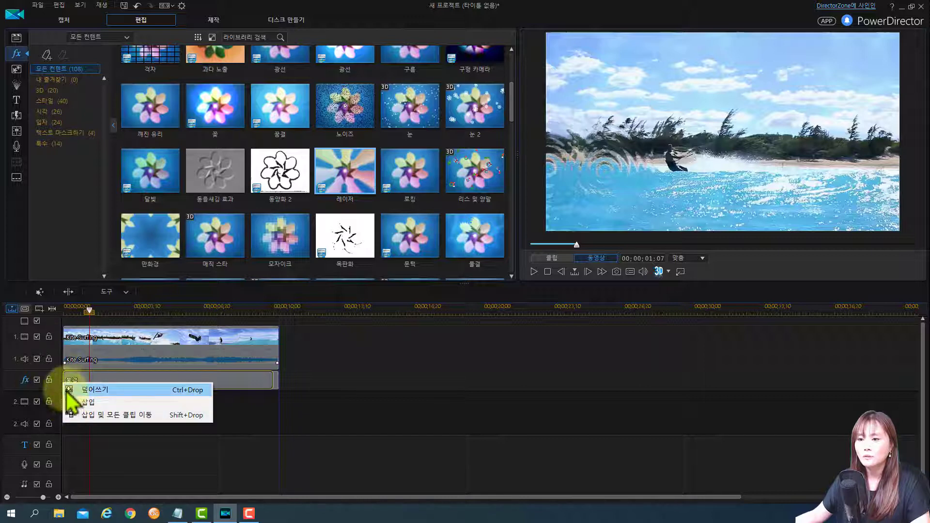
{"action": "left_click", "coordinate": [107, 389]}
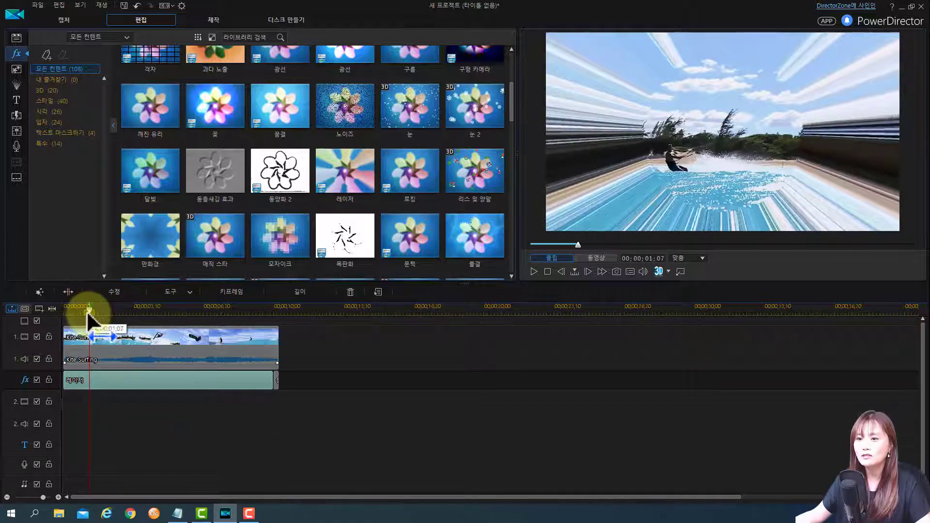
Step: Return the playhead to the beginning and play the video to preview the 레이저 effect
{"action": "left_click_drag", "start_coordinate": [89, 313], "coordinate": [68, 319]}
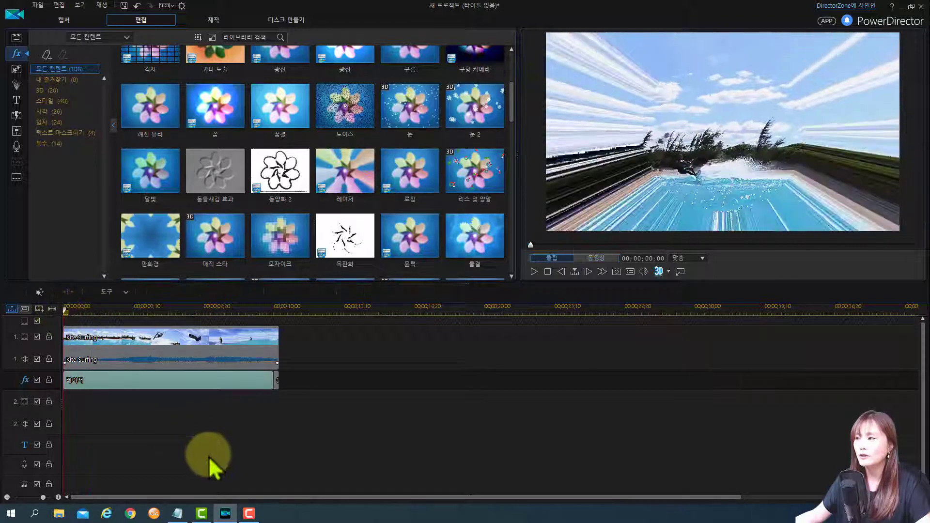
{"action": "key", "text": "space"}
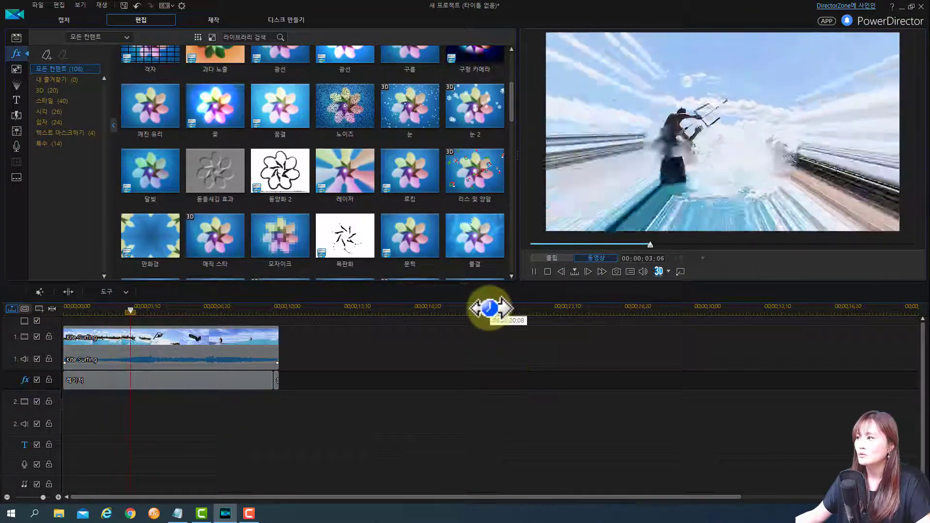
{"action": "key", "text": "space"}
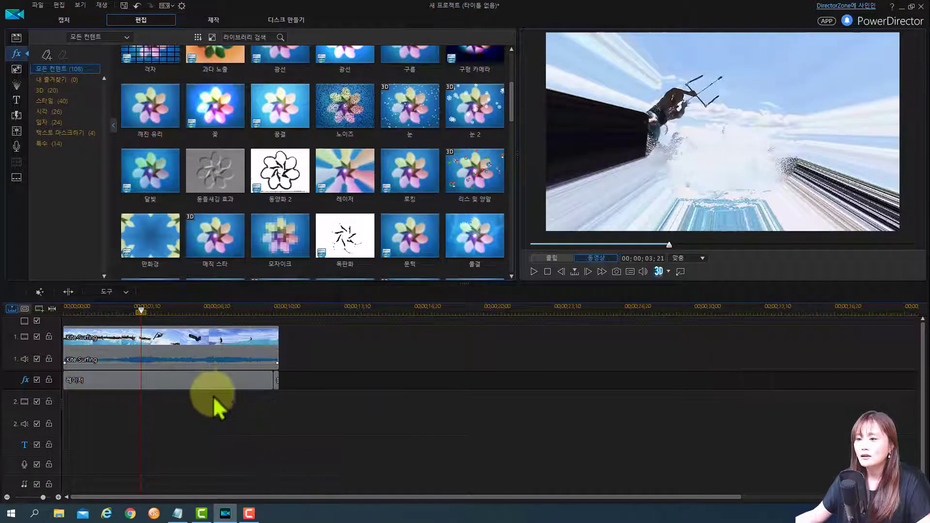
Step: Delete the leftover 물결 piece on the effect track and extend the 레이저 effect to the end of the Kite Surfing clip
{"action": "left_click", "coordinate": [245, 382]}
{"action": "left_click", "coordinate": [246, 384]}
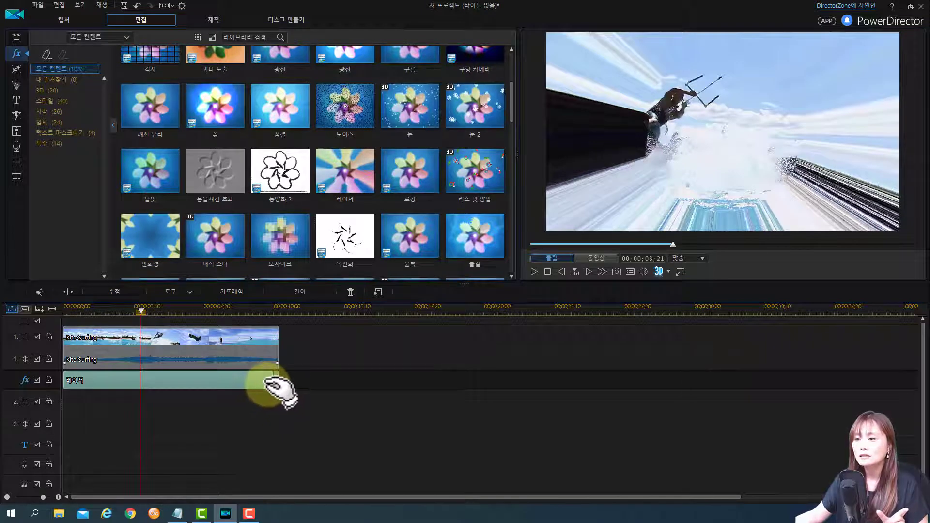
{"action": "left_click", "coordinate": [278, 386]}
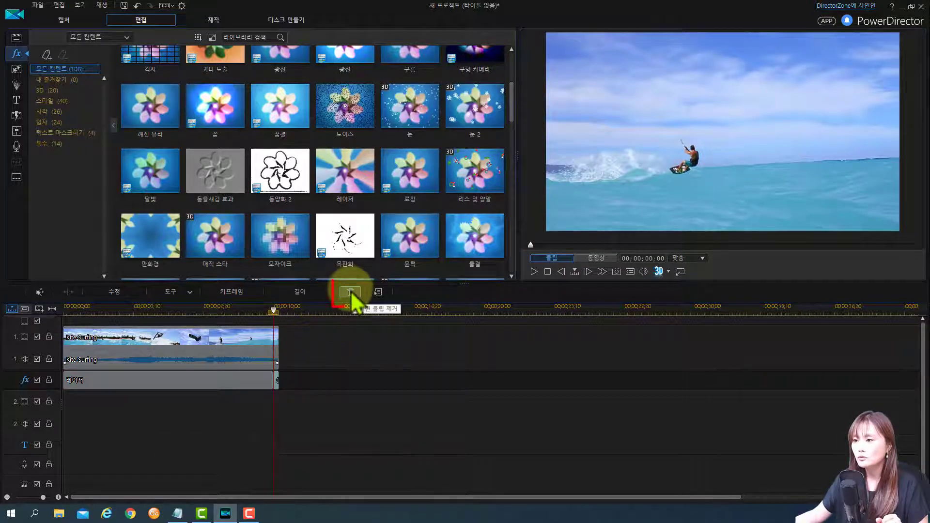
{"action": "key", "text": "Delete"}
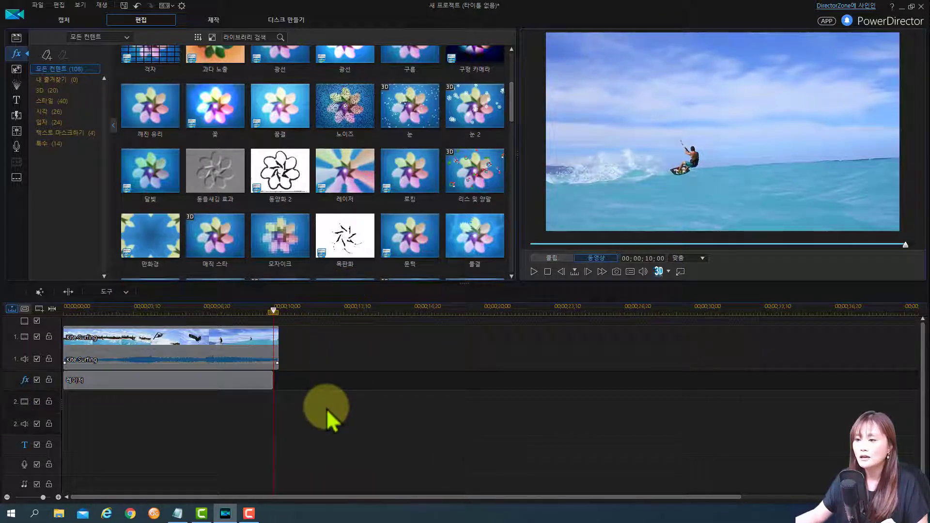
{"action": "left_click_drag", "start_coordinate": [272, 380], "coordinate": [283, 381]}
{"action": "left_click", "coordinate": [313, 407]}
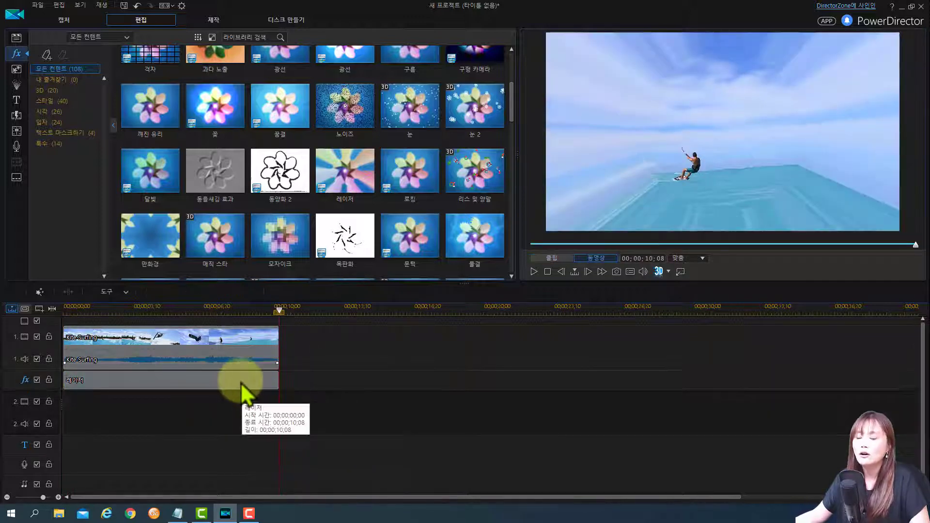
Step: Scrub through the Kite Surfing clip to check the 레이저 effect and return the playhead to the start
{"action": "left_click_drag", "start_coordinate": [278, 307], "coordinate": [106, 312]}
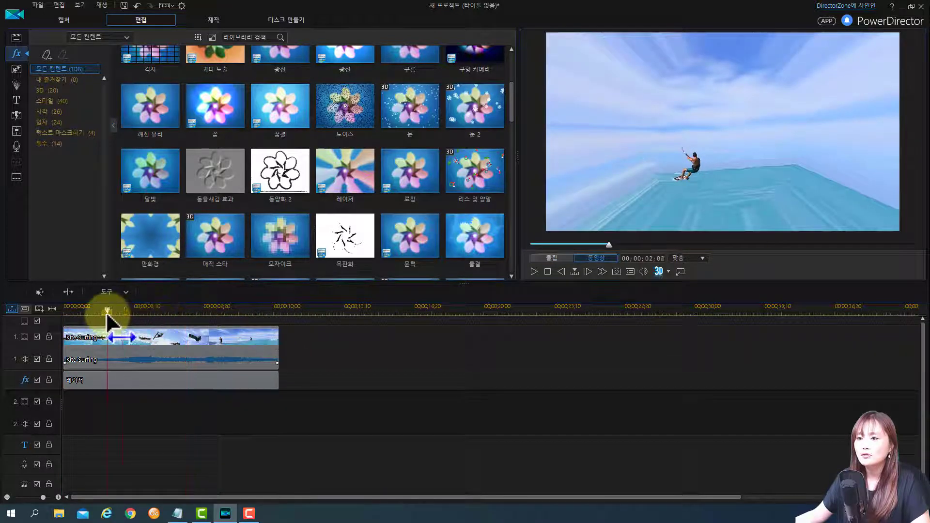
{"action": "left_click", "coordinate": [144, 310]}
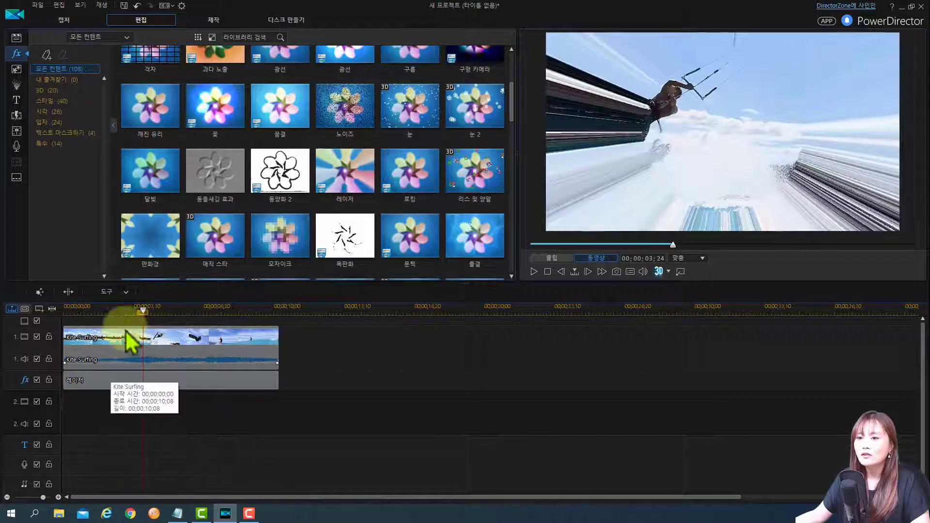
{"action": "left_click_drag", "start_coordinate": [141, 308], "coordinate": [68, 316]}
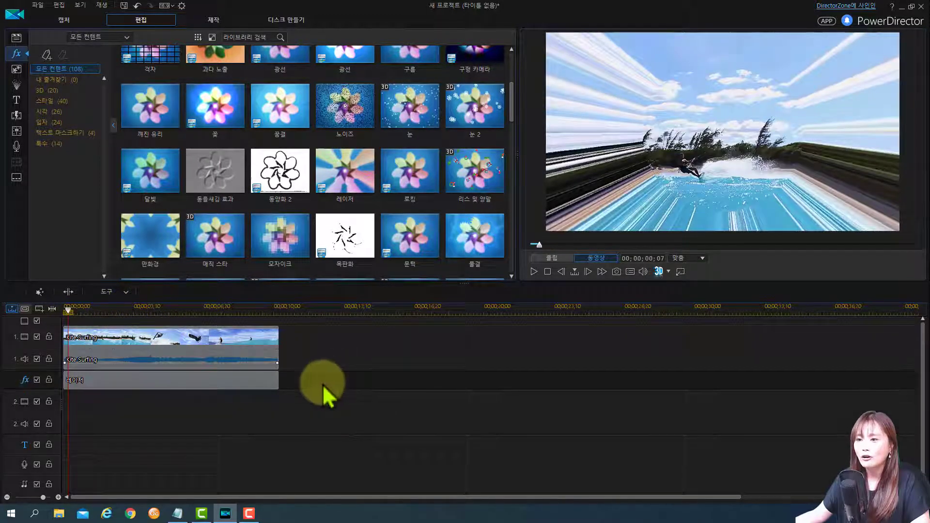
{"action": "left_click", "coordinate": [65, 310]}
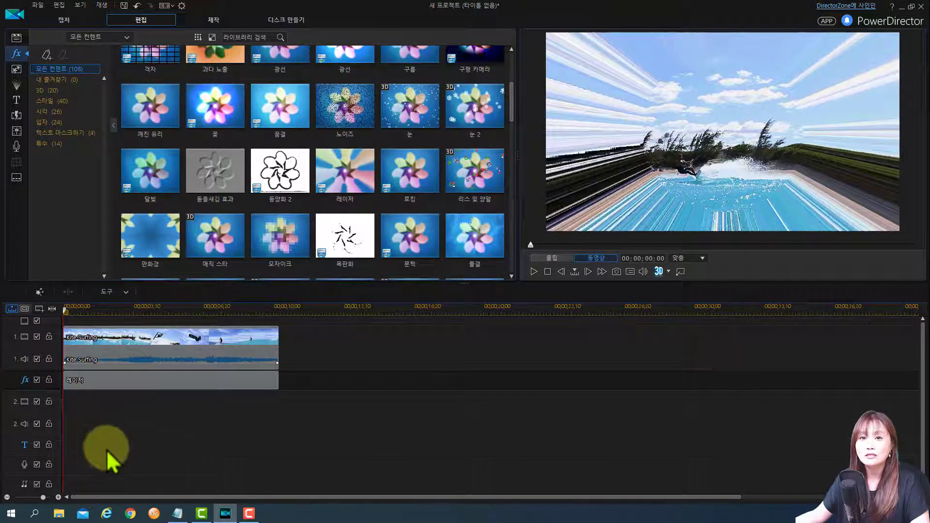
Step: Import 야생.wmv from the 강의영상소스파일 folder and place it at the start of video track 2
{"action": "left_click", "coordinate": [16, 38]}
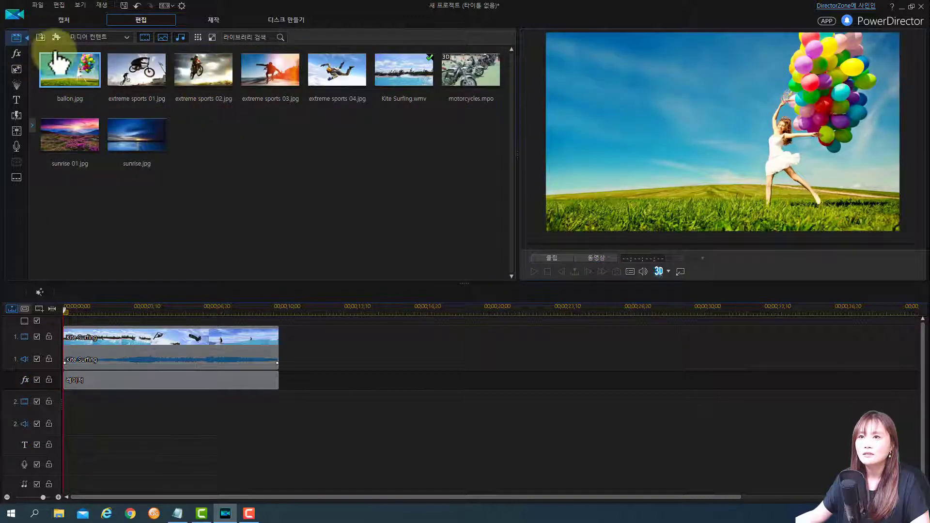
{"action": "left_click", "coordinate": [41, 37]}
{"action": "left_click", "coordinate": [63, 46]}
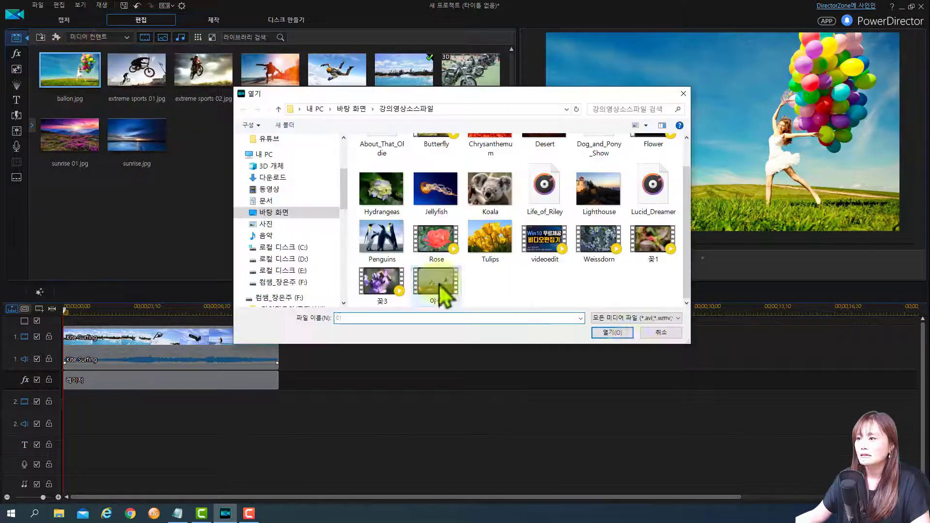
{"action": "left_click", "coordinate": [436, 284]}
{"action": "left_click", "coordinate": [613, 334]}
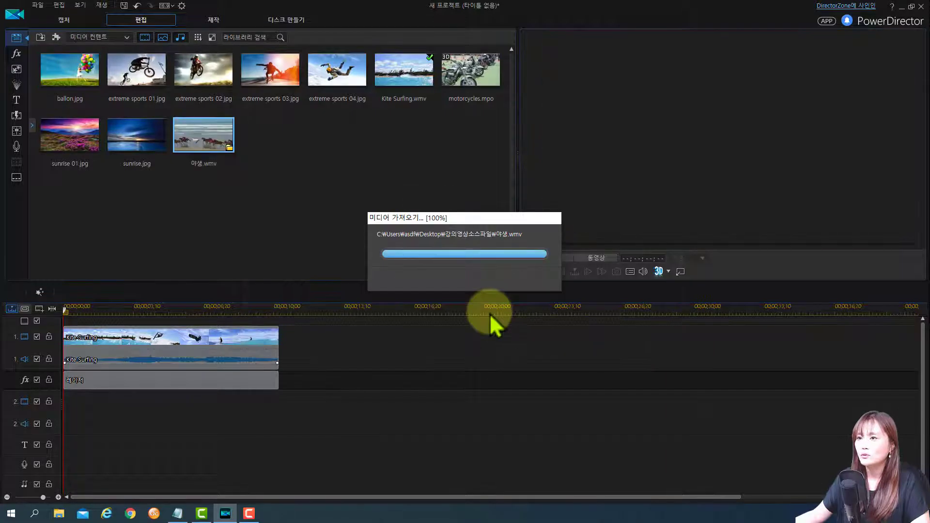
{"action": "left_click_drag", "start_coordinate": [192, 130], "coordinate": [131, 443]}
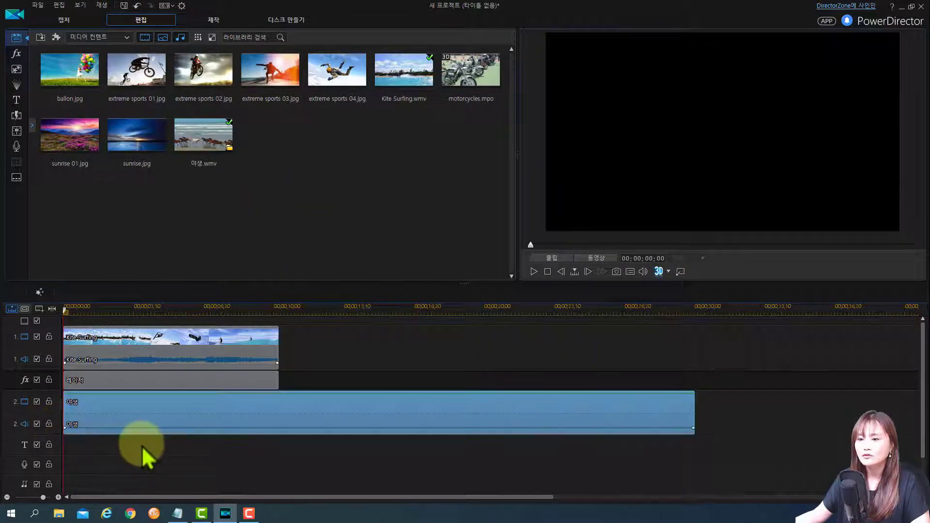
Step: Trim the end of the 야생 clip on track 2 so it matches the end of the Kite Surfing clip
{"action": "left_click", "coordinate": [97, 345]}
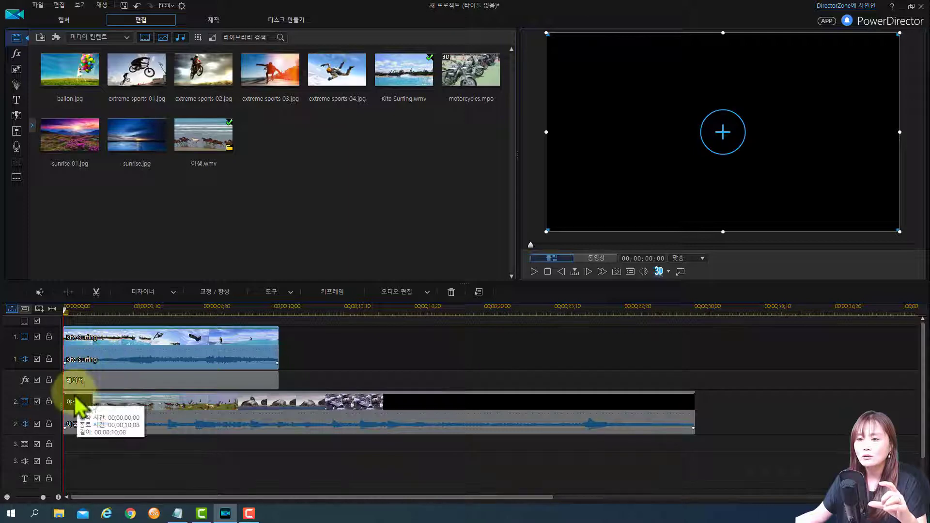
{"action": "left_click", "coordinate": [122, 381]}
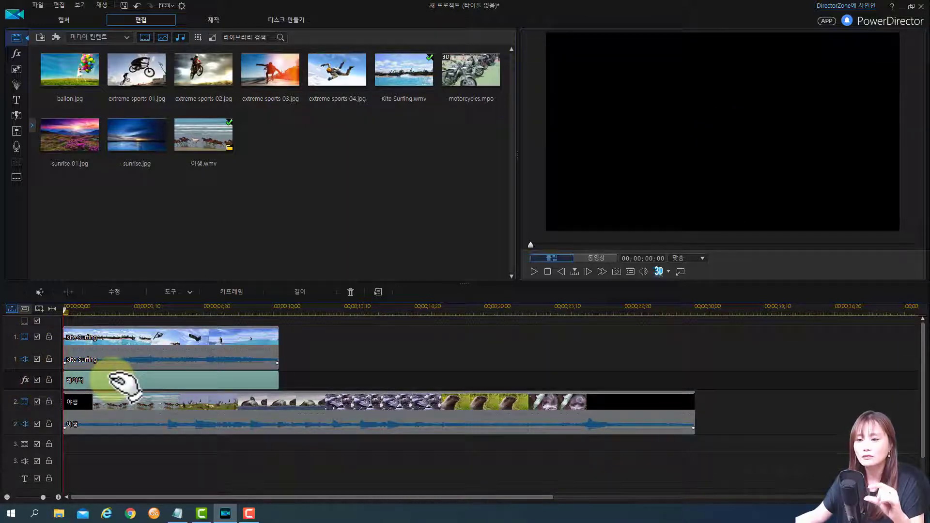
{"action": "left_click", "coordinate": [118, 425]}
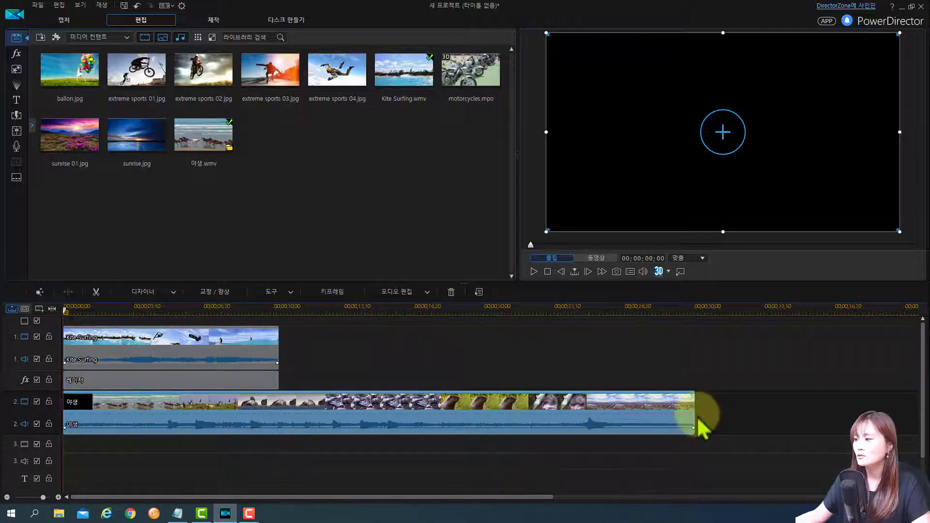
{"action": "left_click_drag", "start_coordinate": [693, 417], "coordinate": [272, 409]}
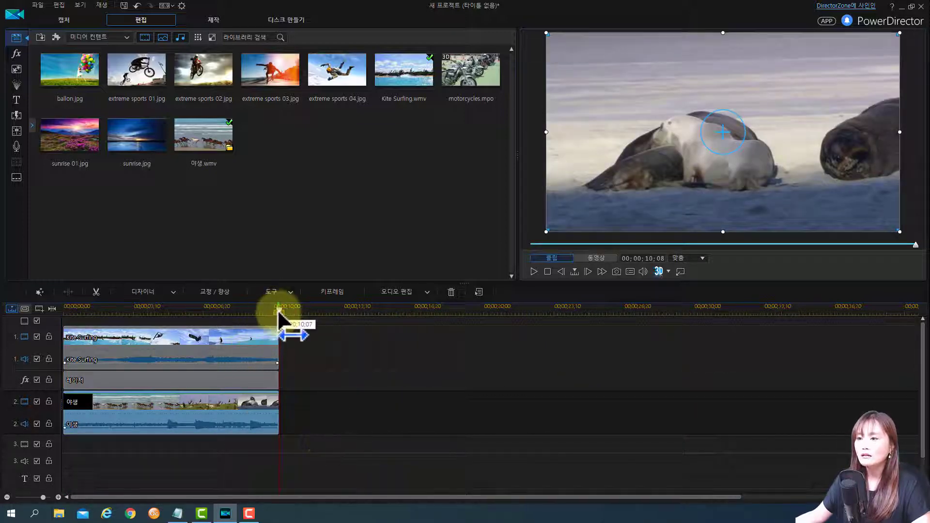
Step: Return the playhead to the beginning and play about three seconds to preview the two overlapping clips
{"action": "left_click", "coordinate": [66, 309]}
{"action": "left_click", "coordinate": [258, 431]}
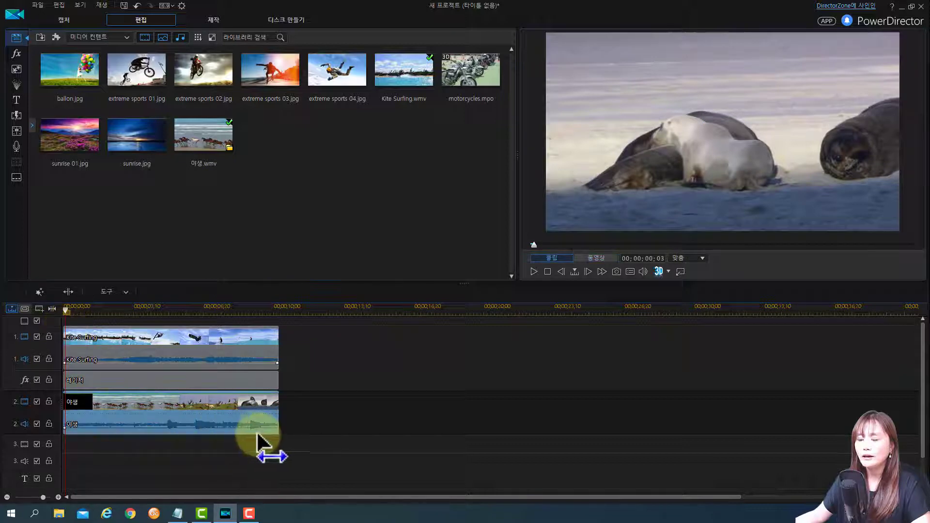
{"action": "left_click", "coordinate": [260, 439]}
{"action": "key", "text": "space"}
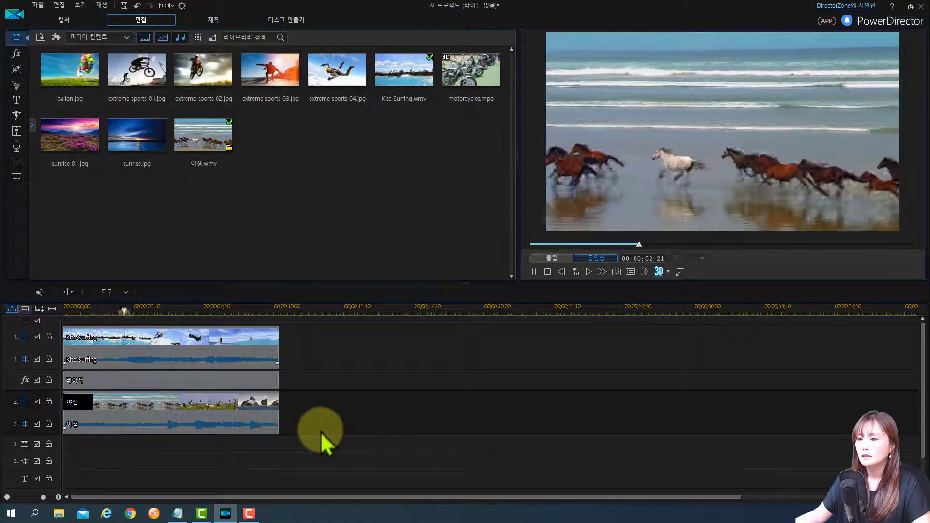
{"action": "key", "text": "space"}
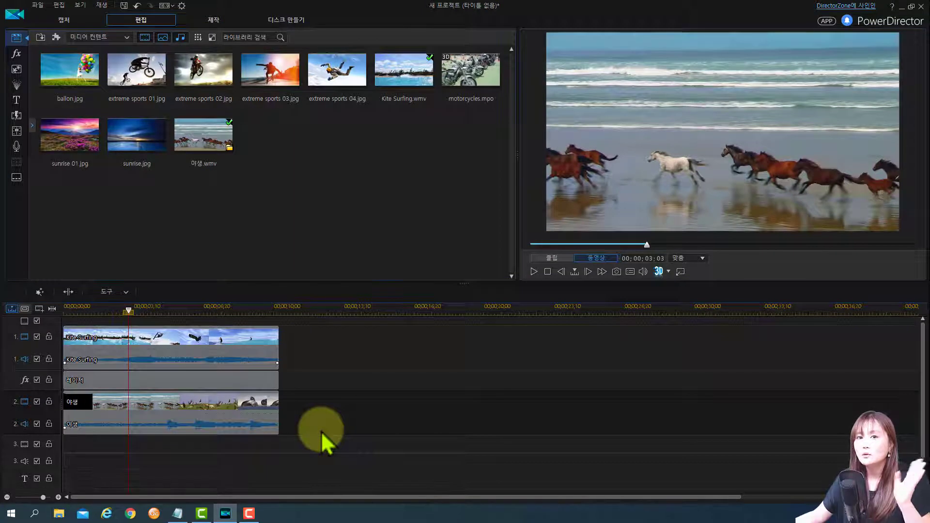
{"action": "left_click", "coordinate": [187, 363]}
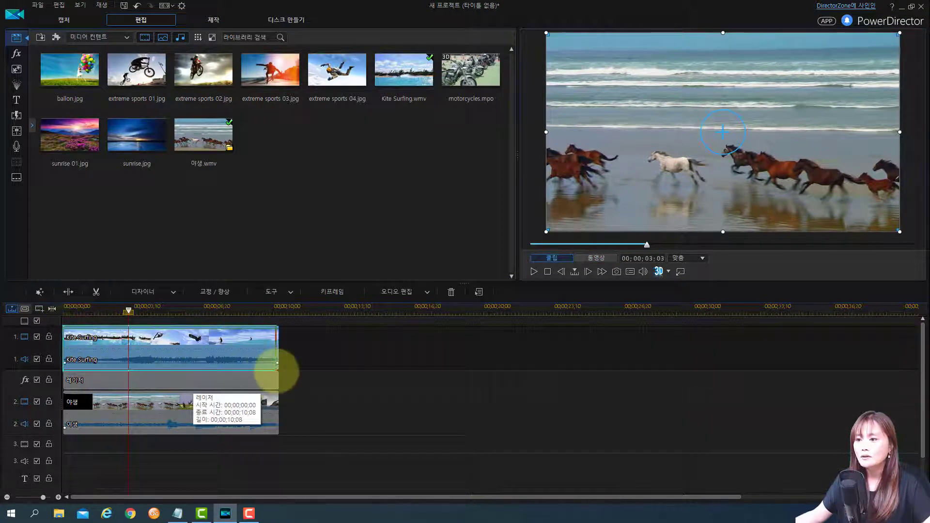
{"action": "left_click_drag", "start_coordinate": [279, 370], "coordinate": [284, 357]}
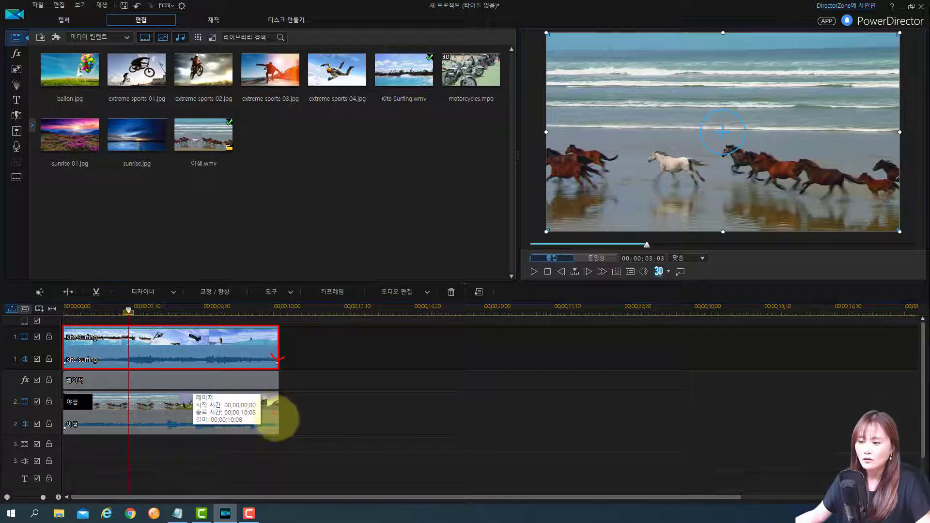
{"action": "left_click_drag", "start_coordinate": [280, 416], "coordinate": [286, 411]}
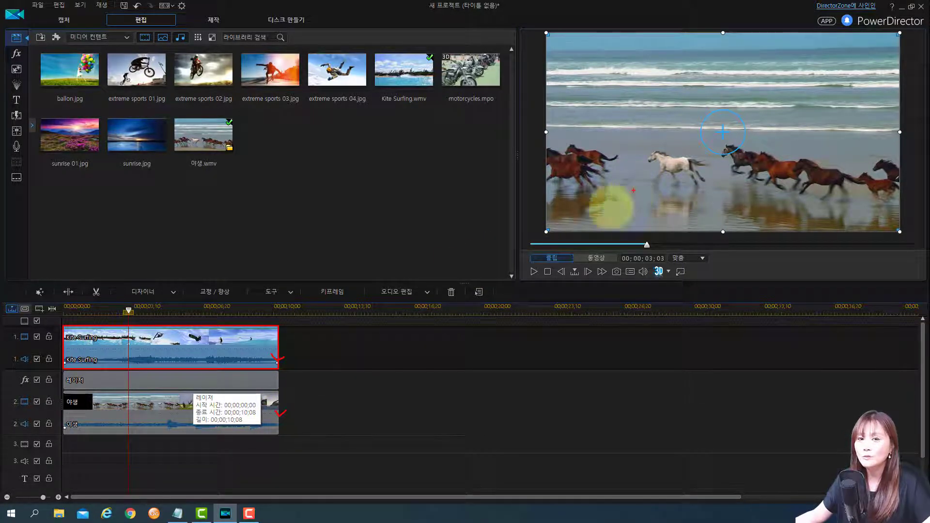
{"action": "key", "text": "Escape"}
{"action": "key", "text": "ctrl+2"}
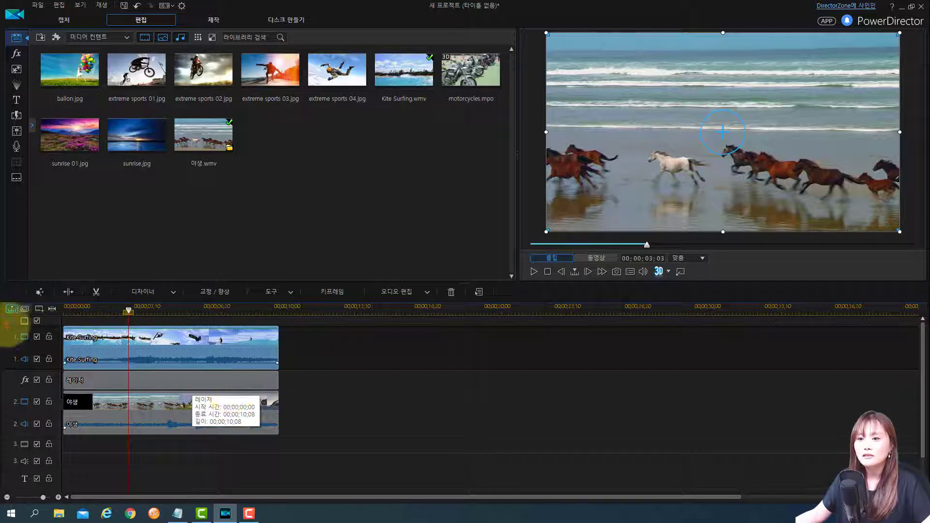
{"action": "left_click_drag", "start_coordinate": [3, 324], "coordinate": [313, 366]}
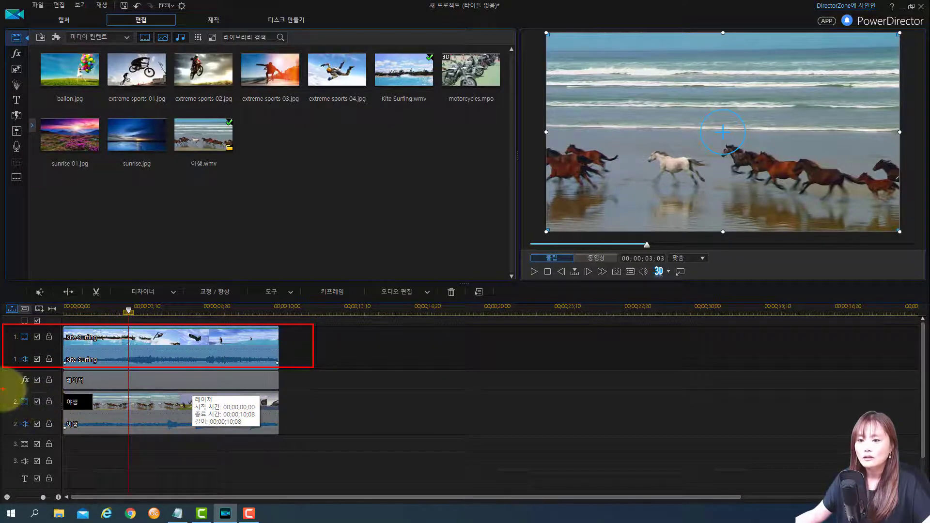
{"action": "left_click_drag", "start_coordinate": [3, 389], "coordinate": [317, 435]}
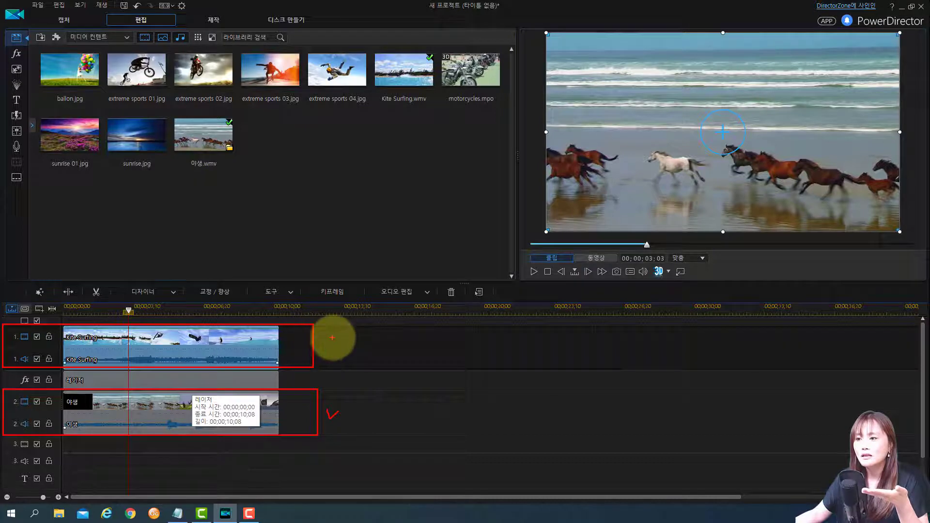
{"action": "left_click_drag", "start_coordinate": [330, 337], "coordinate": [337, 338]}
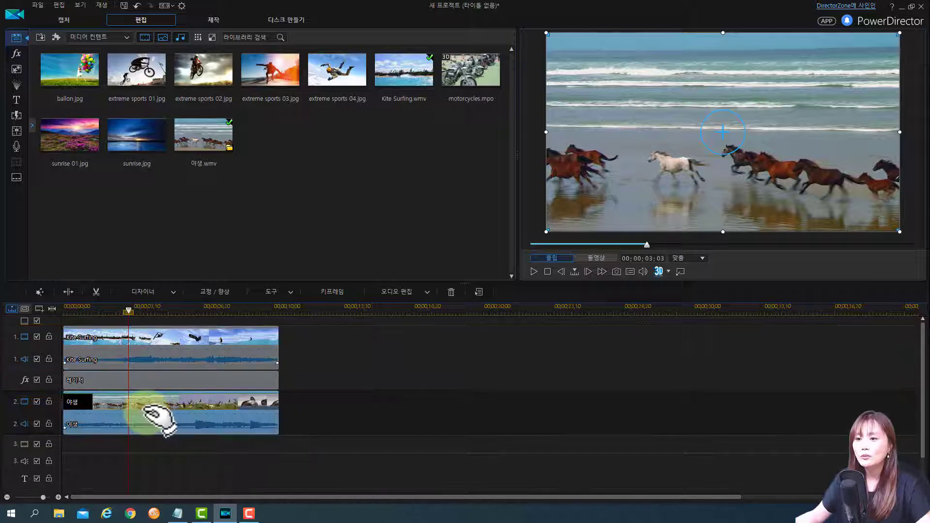
Step: Try moving the Kite Surfing track below the 야생 track by reordering the tracks, and undo the move
{"action": "left_click", "coordinate": [174, 355]}
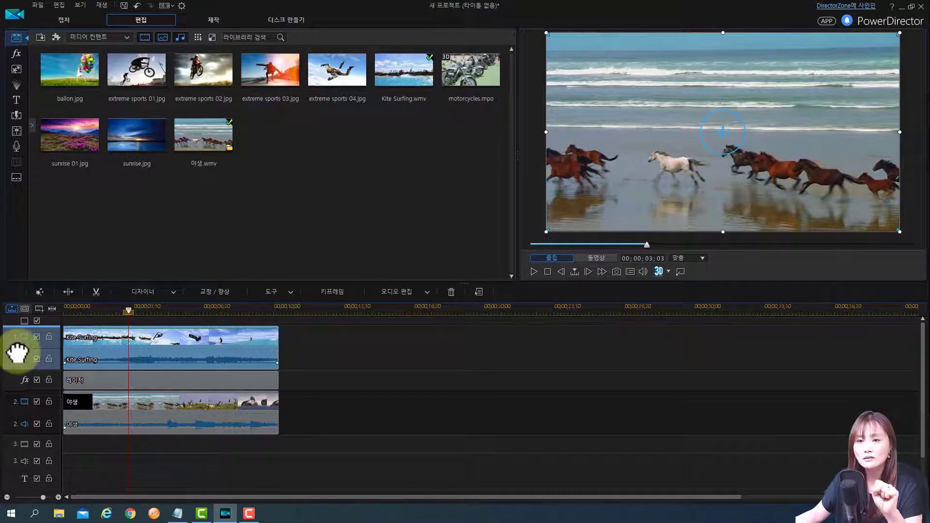
{"action": "left_click_drag", "start_coordinate": [17, 353], "coordinate": [51, 444]}
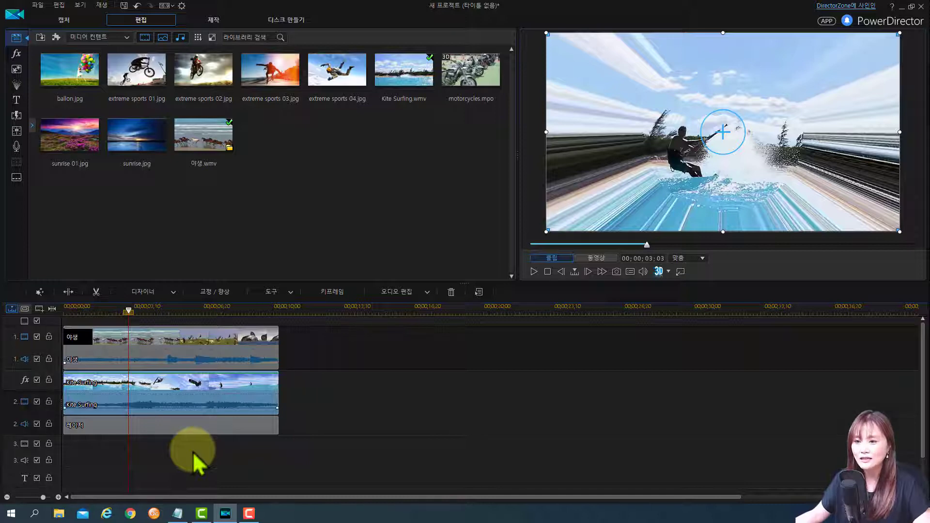
{"action": "key", "text": "ctrl+z"}
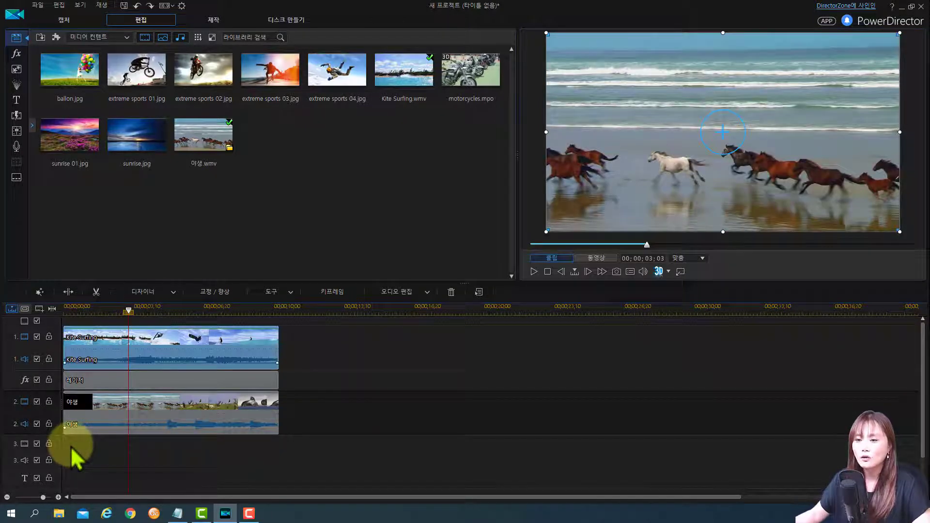
Step: Move the 야생 track above track 1 using the 이동 대상 command with the 트랙 1 위 option
{"action": "right_click", "coordinate": [13, 421]}
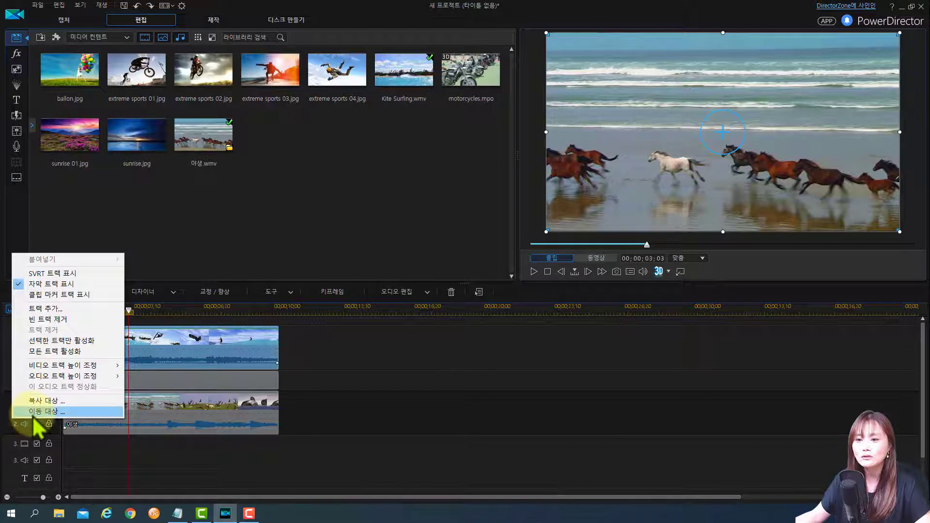
{"action": "left_click", "coordinate": [63, 412]}
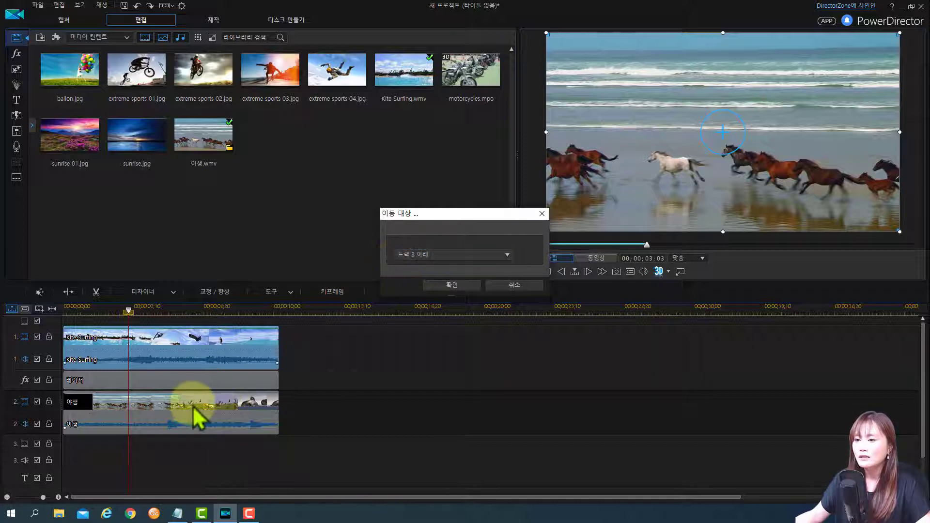
{"action": "left_click", "coordinate": [436, 255]}
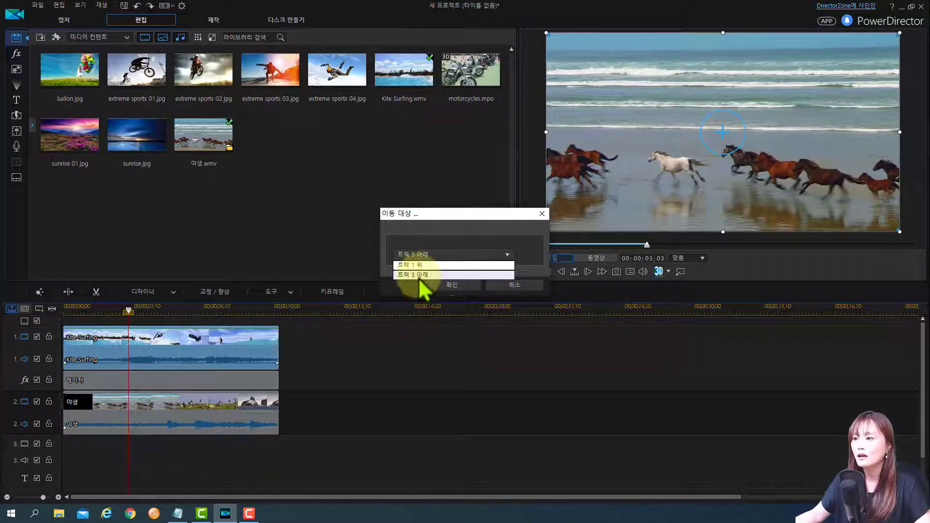
{"action": "left_click", "coordinate": [412, 265]}
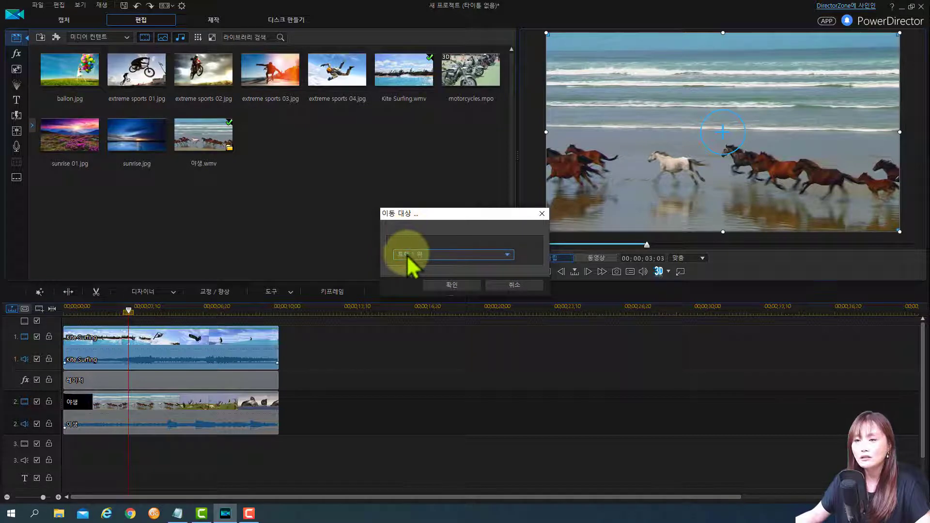
{"action": "left_click", "coordinate": [458, 287]}
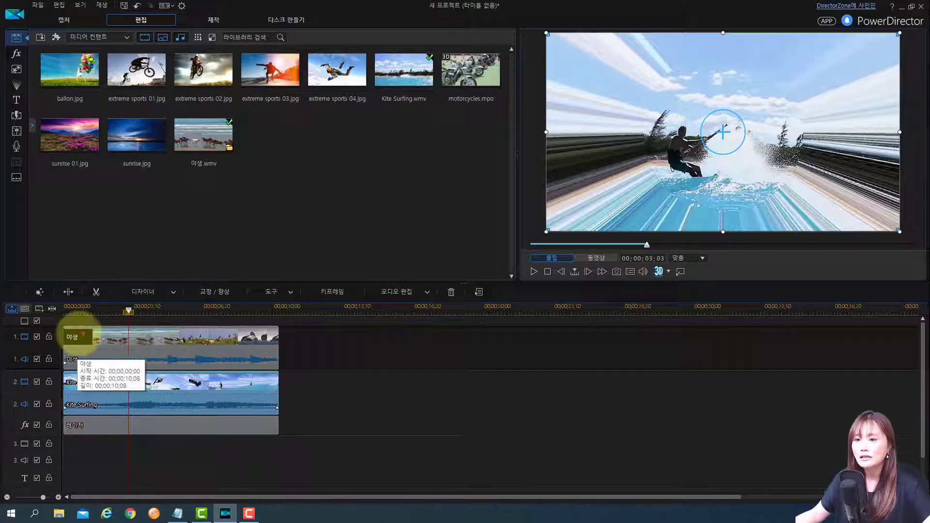
{"action": "left_click", "coordinate": [162, 352]}
{"action": "left_click_drag", "start_coordinate": [285, 368], "coordinate": [310, 344]}
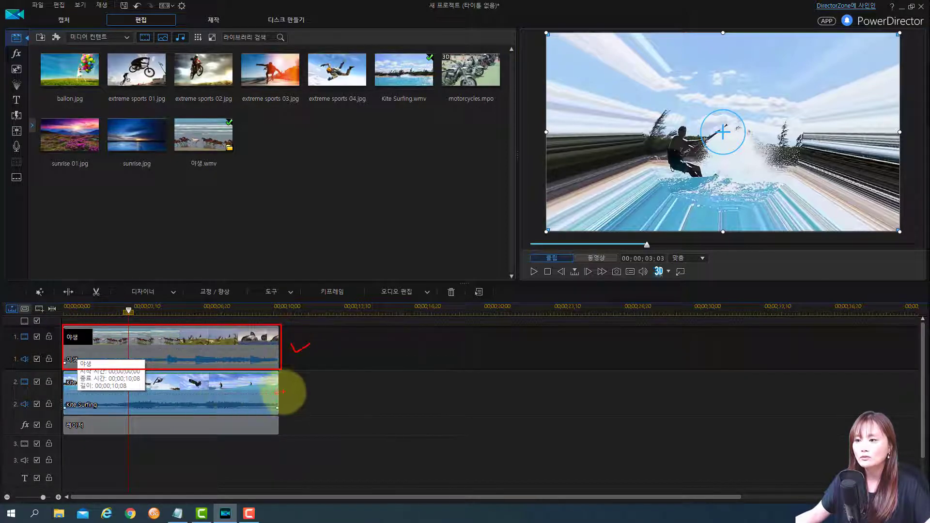
{"action": "mouse_move", "coordinate": [289, 389]}
{"action": "left_mouse_down"}
{"action": "mouse_move", "coordinate": [293, 399]}
{"action": "mouse_move", "coordinate": [306, 392]}
{"action": "left_mouse_up"}
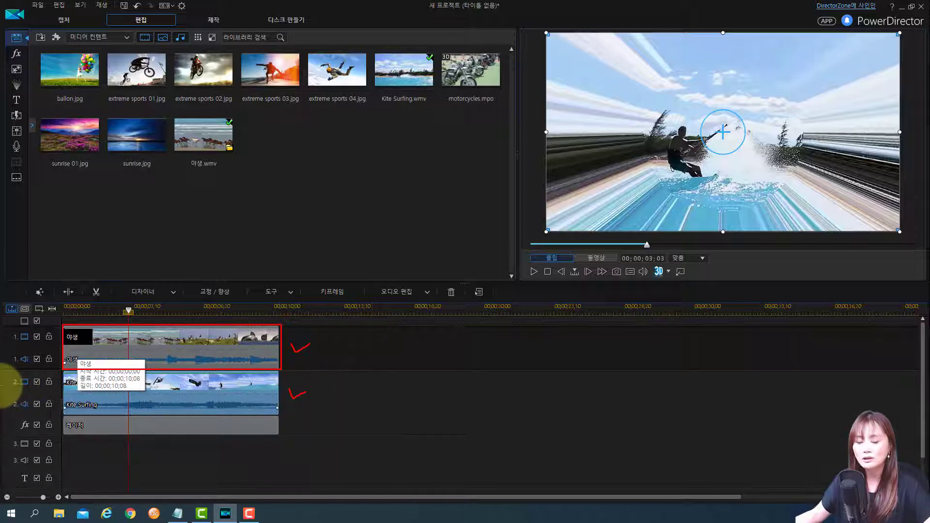
{"action": "key", "text": "Escape"}
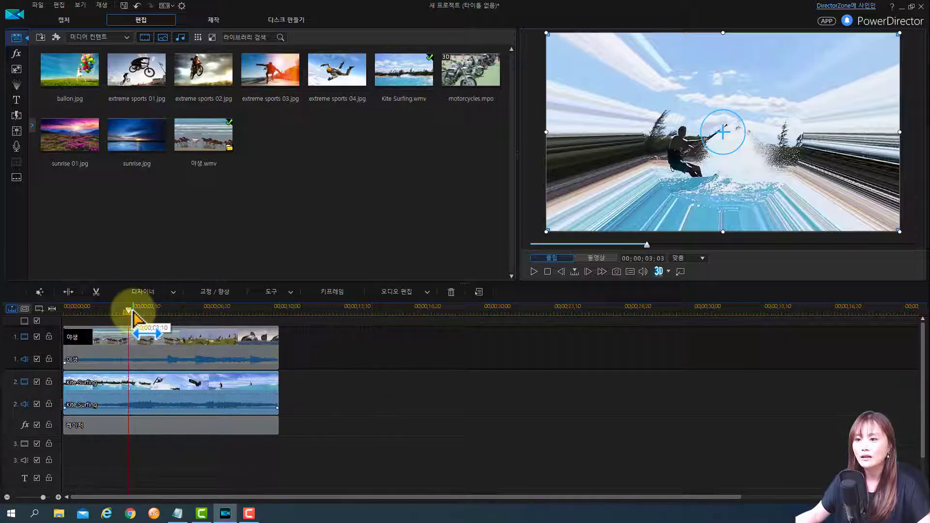
Step: Return the playhead to the beginning and play the opening seconds to preview the reordered tracks
{"action": "left_click_drag", "start_coordinate": [128, 315], "coordinate": [52, 312]}
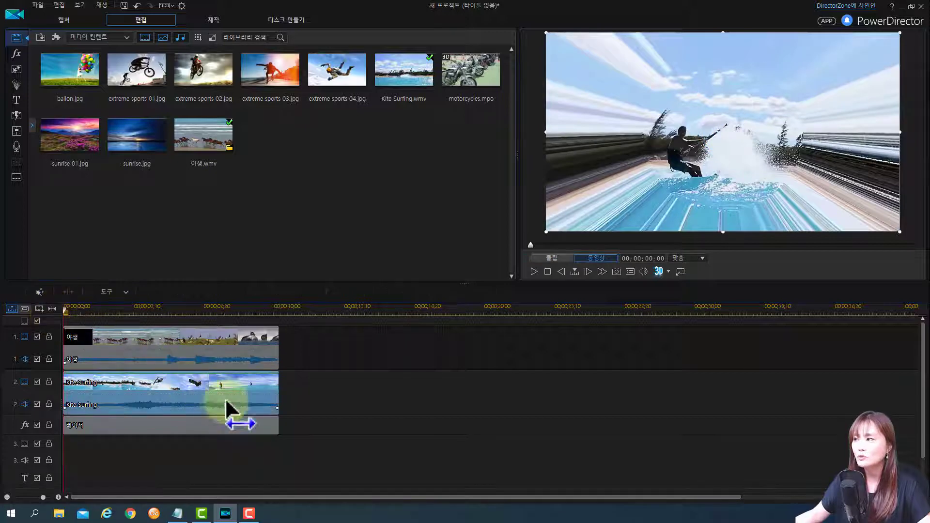
{"action": "key", "text": "space"}
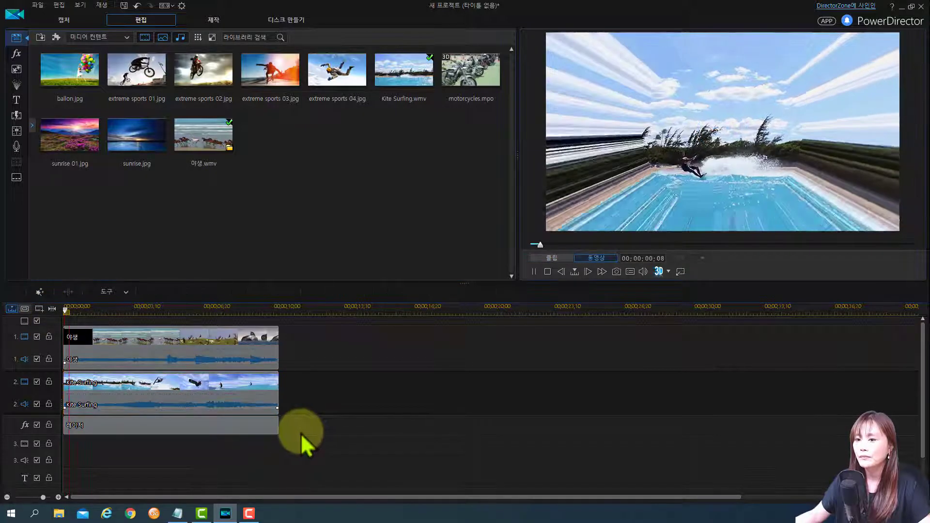
{"action": "key", "text": "space"}
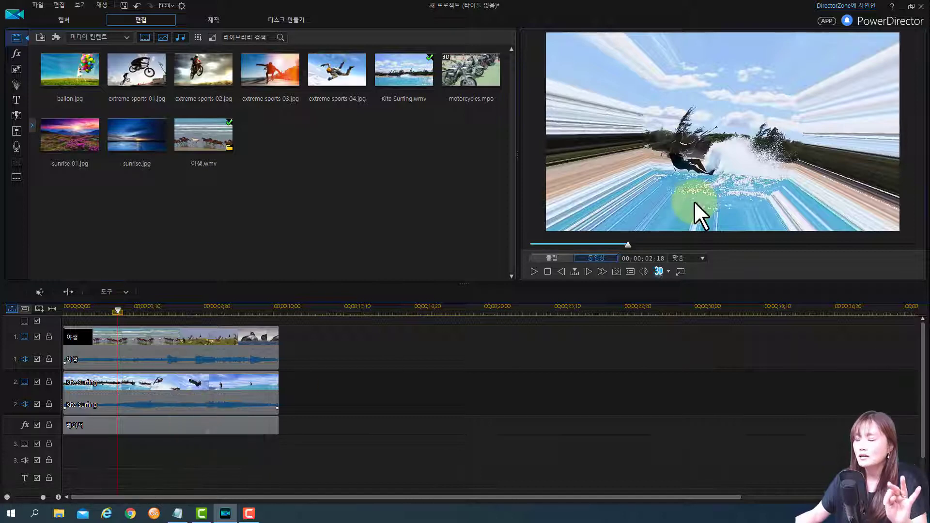
Step: Select the Kite Surfing clip on track 2 and shrink its picture into the lower-left corner of the video frame
{"action": "left_click", "coordinate": [152, 358]}
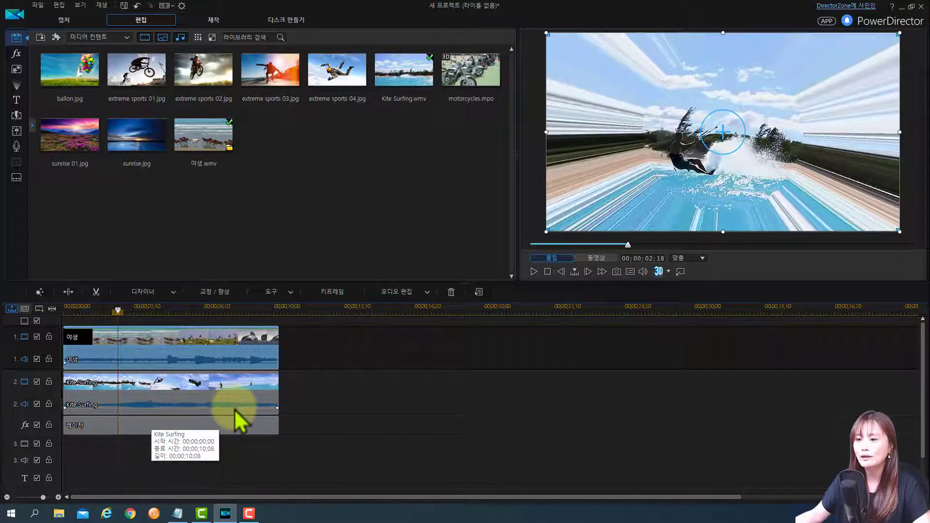
{"action": "left_click", "coordinate": [137, 398]}
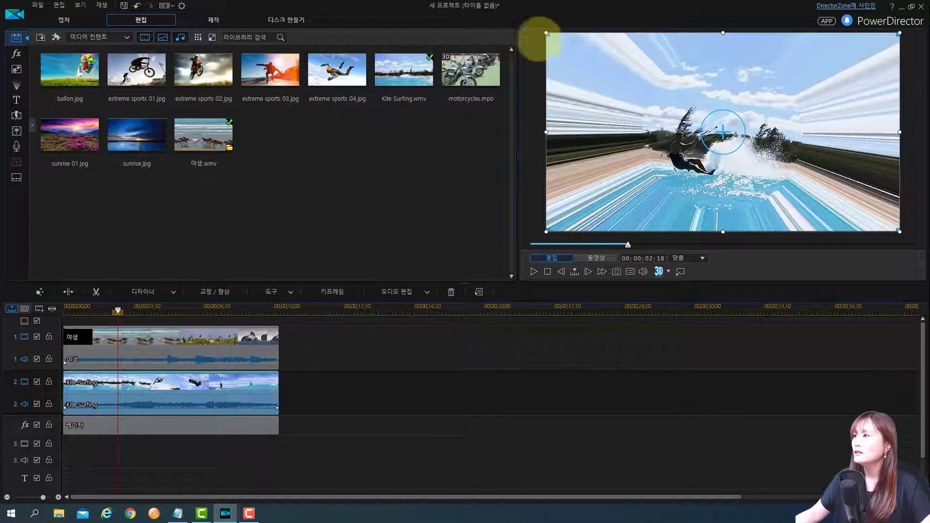
{"action": "mouse_move", "coordinate": [547, 43]}
{"action": "left_mouse_down"}
{"action": "mouse_move", "coordinate": [558, 22]}
{"action": "mouse_move", "coordinate": [549, 42]}
{"action": "left_mouse_up"}
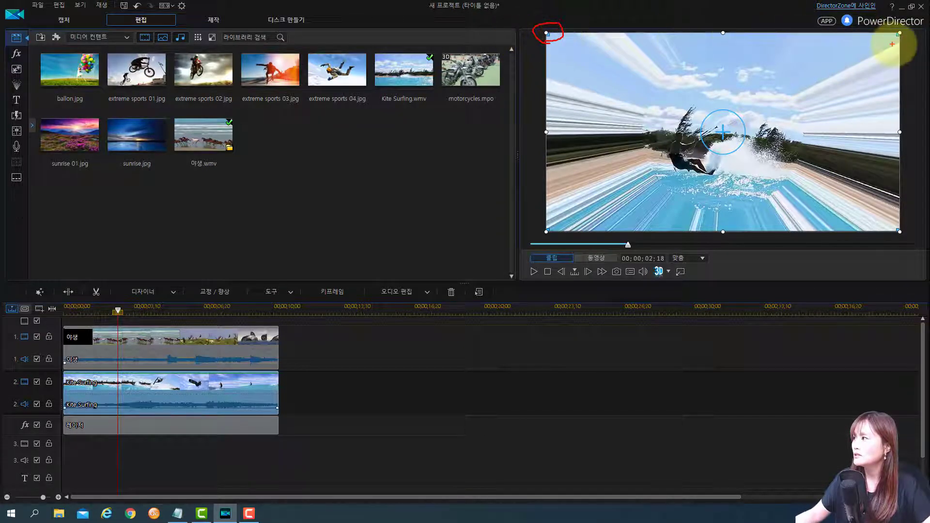
{"action": "mouse_move", "coordinate": [899, 30]}
{"action": "left_mouse_down"}
{"action": "mouse_move", "coordinate": [908, 46]}
{"action": "mouse_move", "coordinate": [884, 47]}
{"action": "left_mouse_up"}
{"action": "key", "text": "Escape"}
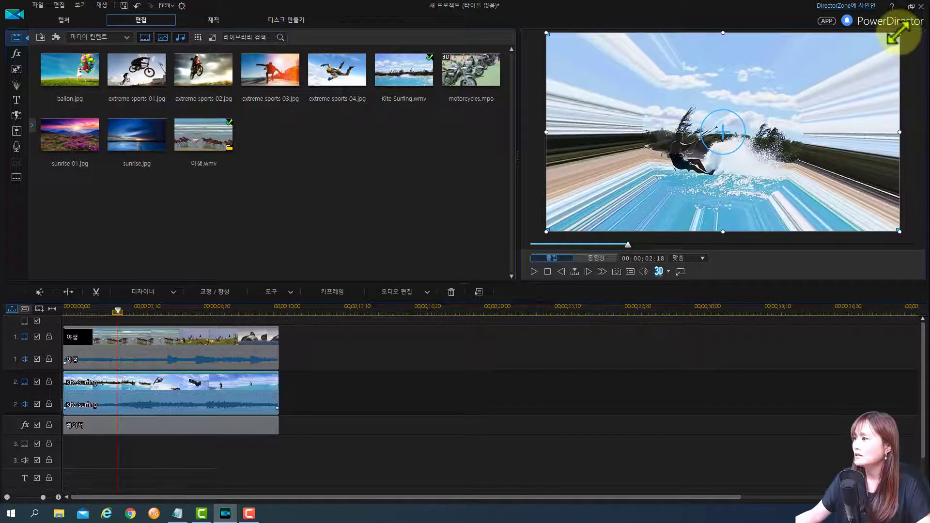
{"action": "left_click_drag", "start_coordinate": [899, 32], "coordinate": [678, 157]}
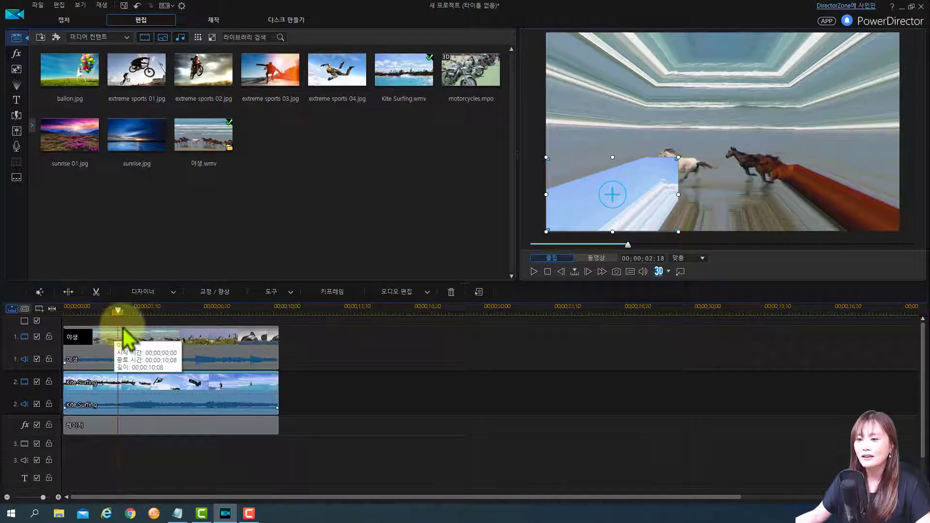
Step: Play the video to about seven seconds to check the 레이저 effect over both the 야생 and the reduced Kite Surfing pictures
{"action": "key", "text": "space"}
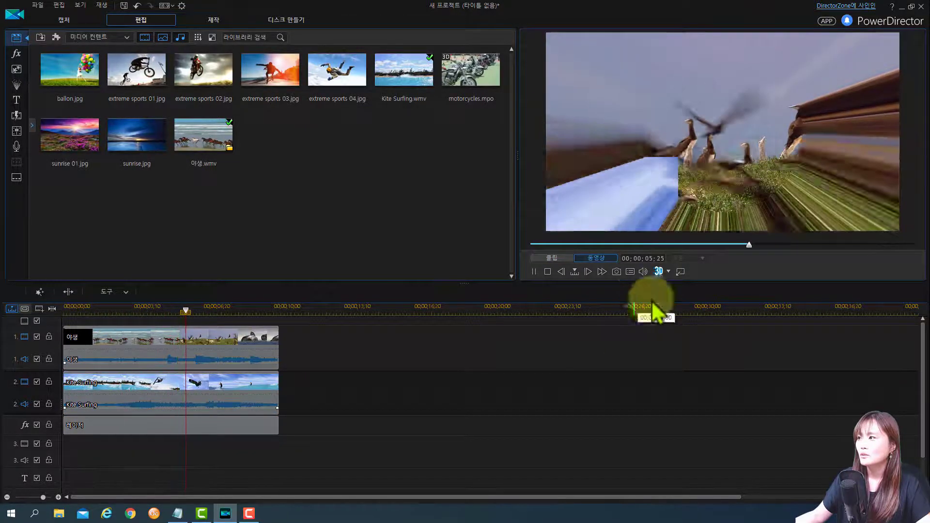
{"action": "key", "text": "space"}
{"action": "left_click_drag", "start_coordinate": [266, 344], "coordinate": [292, 345]}
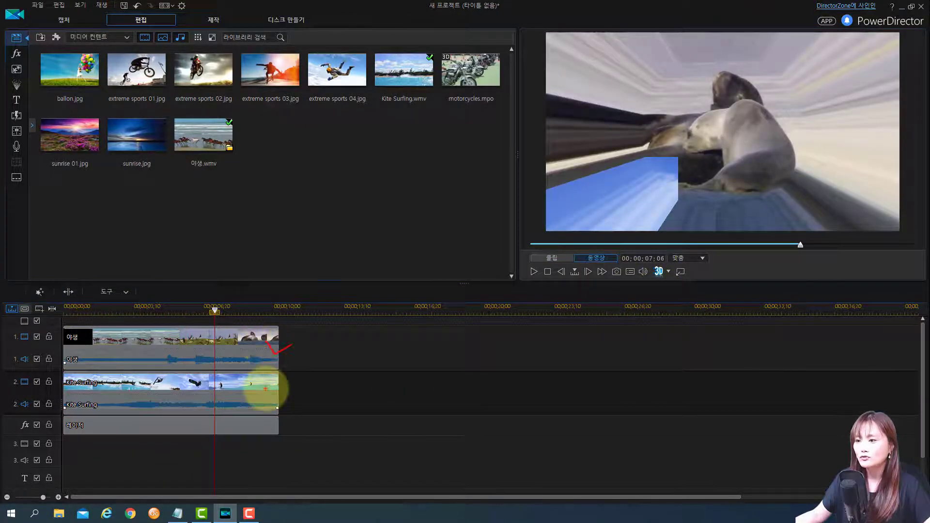
{"action": "left_click_drag", "start_coordinate": [267, 387], "coordinate": [289, 398]}
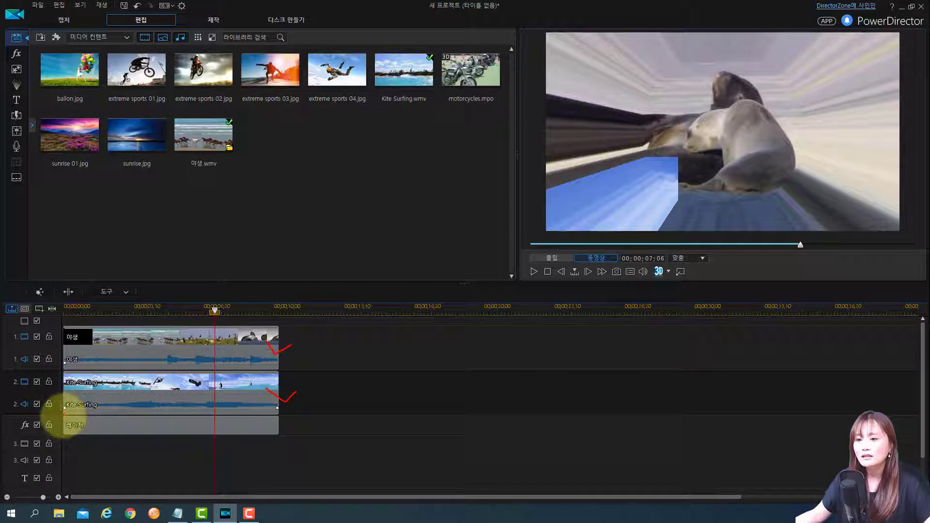
{"action": "left_click_drag", "start_coordinate": [63, 416], "coordinate": [281, 433]}
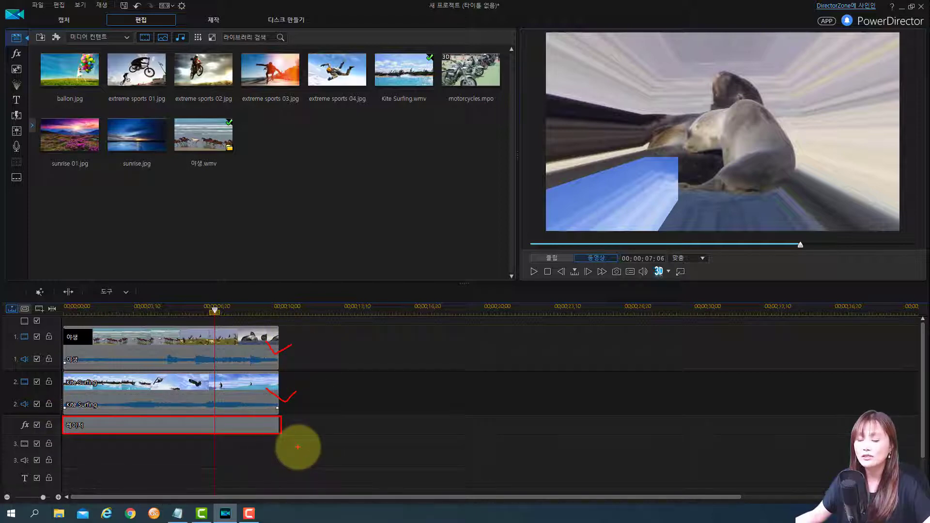
{"action": "key", "text": "Escape"}
Step: Continue playback from about seven to nearly ten seconds to examine the 레이저 effect on both pictures
{"action": "key", "text": "space"}
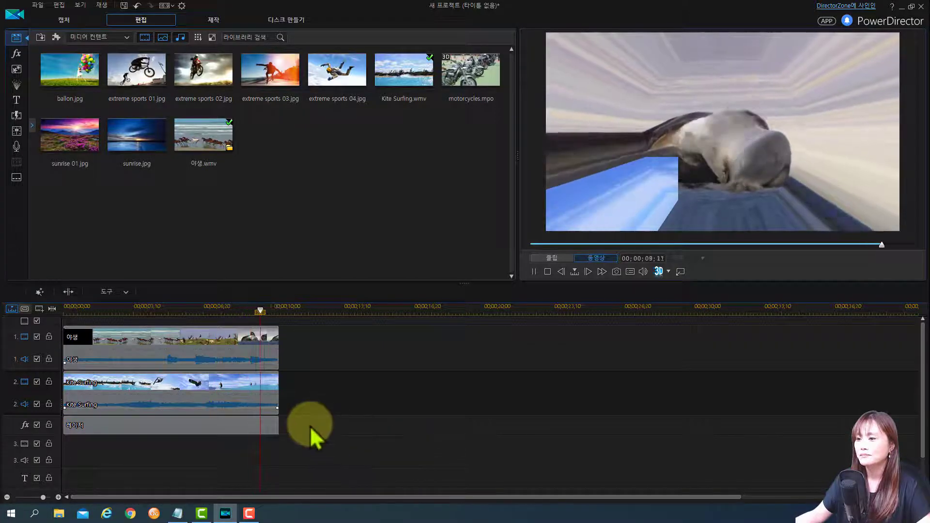
{"action": "key", "text": "space"}
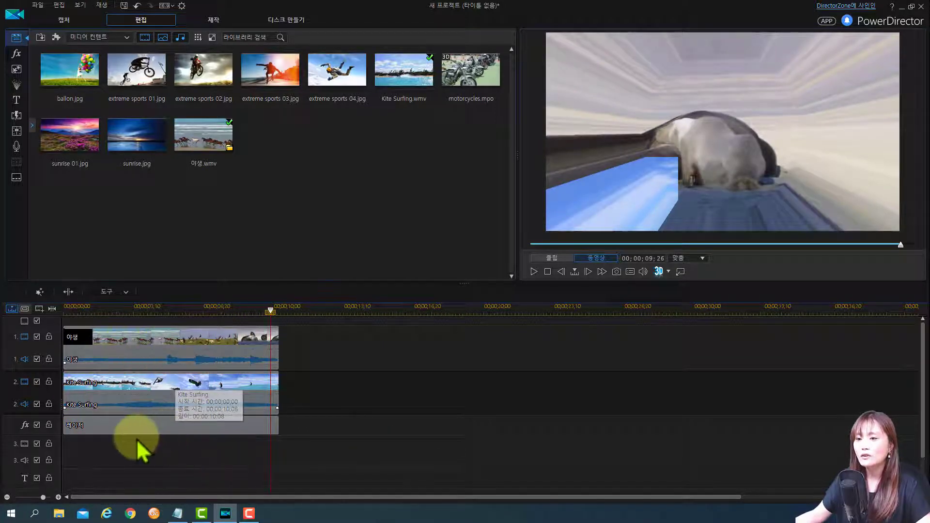
Step: Move the 레이저 effect track above the Kite Surfing track using the 이동 대상 command with the 트랙 2 위 option
{"action": "left_click", "coordinate": [120, 396]}
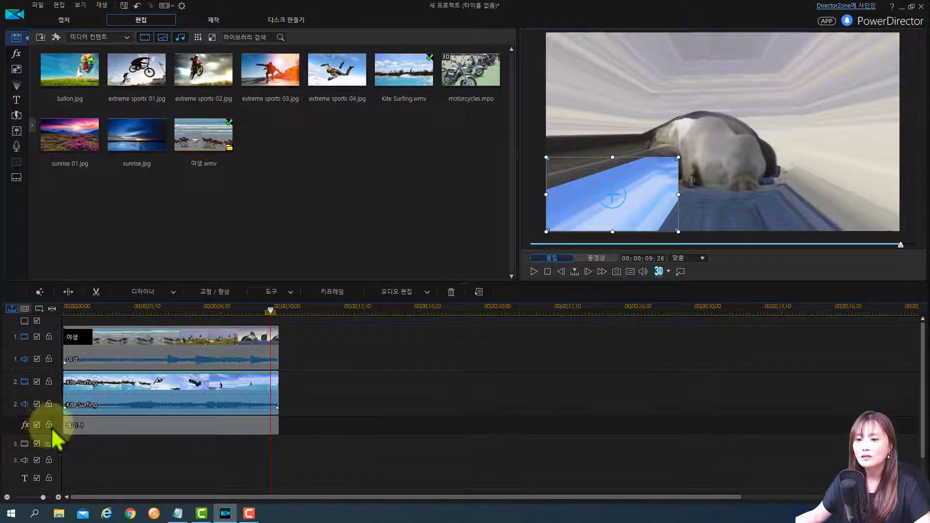
{"action": "right_click", "coordinate": [19, 437]}
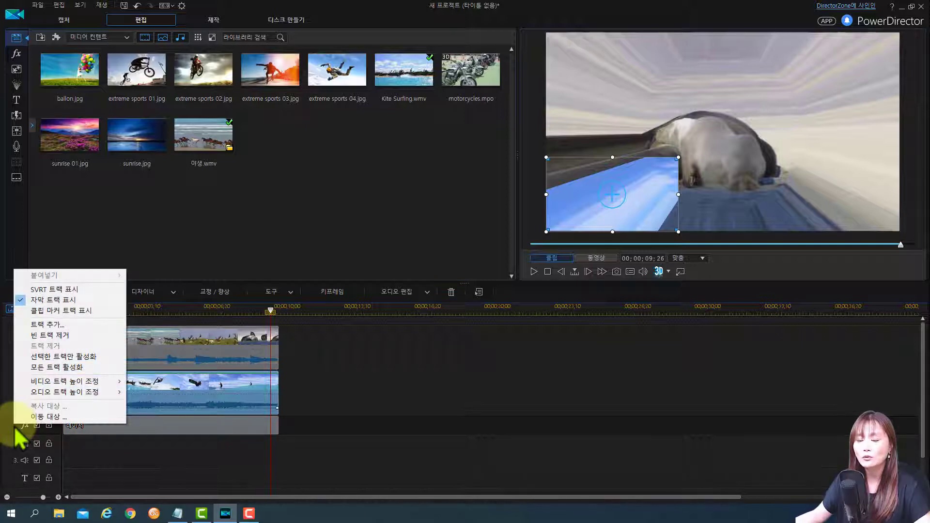
{"action": "left_click", "coordinate": [32, 417]}
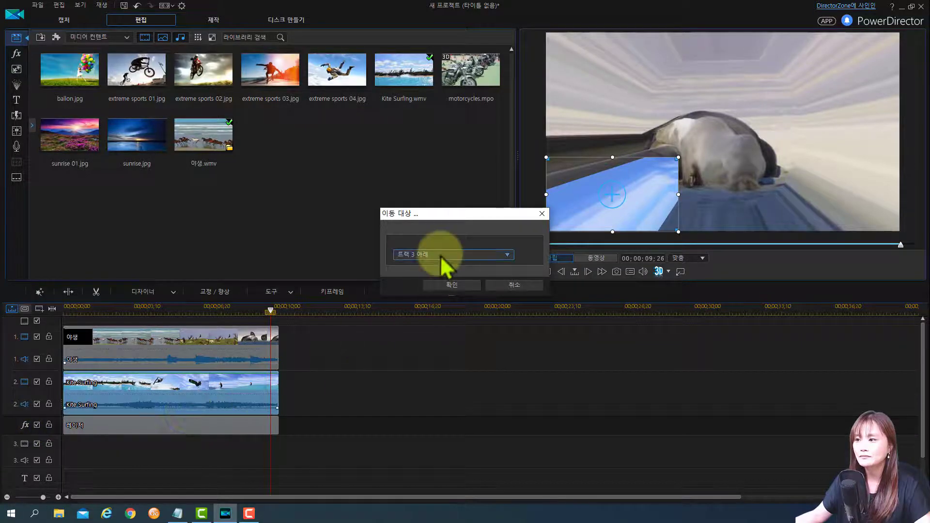
{"action": "left_click", "coordinate": [441, 255]}
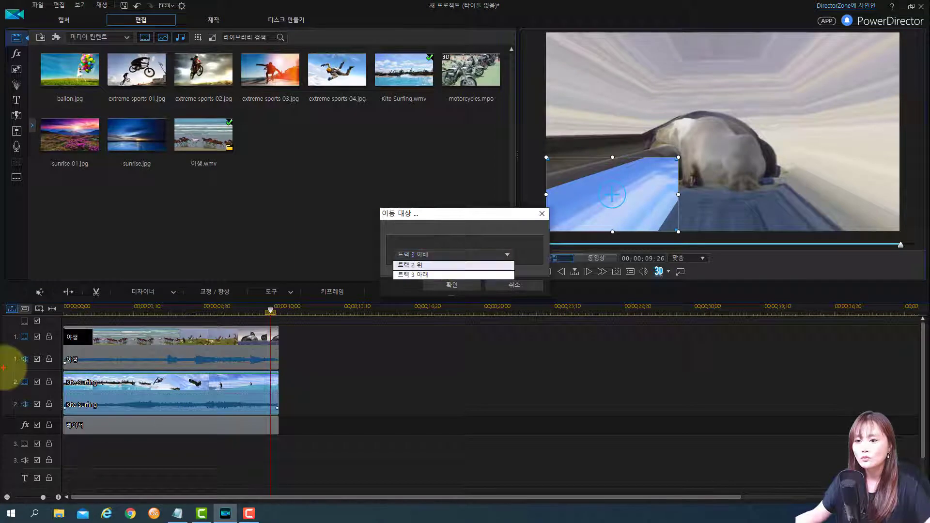
{"action": "left_click_drag", "start_coordinate": [41, 373], "coordinate": [289, 376]}
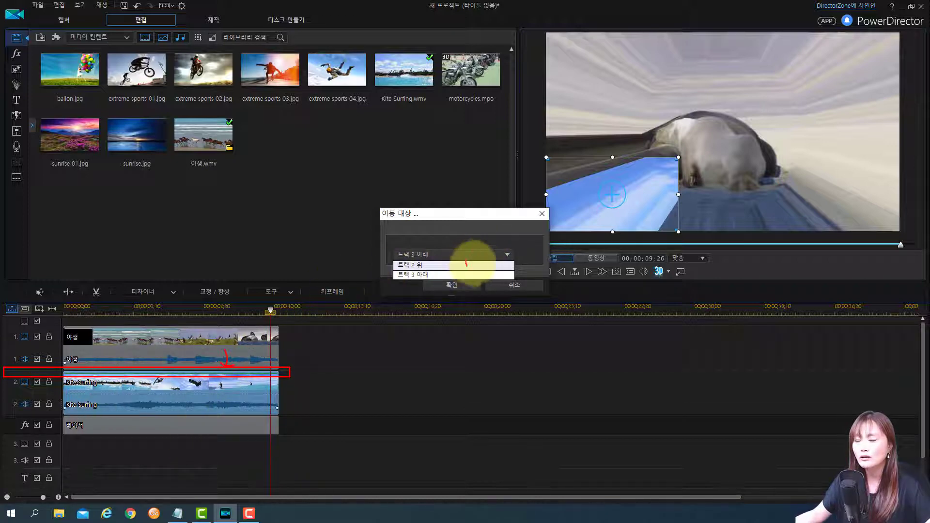
{"action": "key", "text": "Escape"}
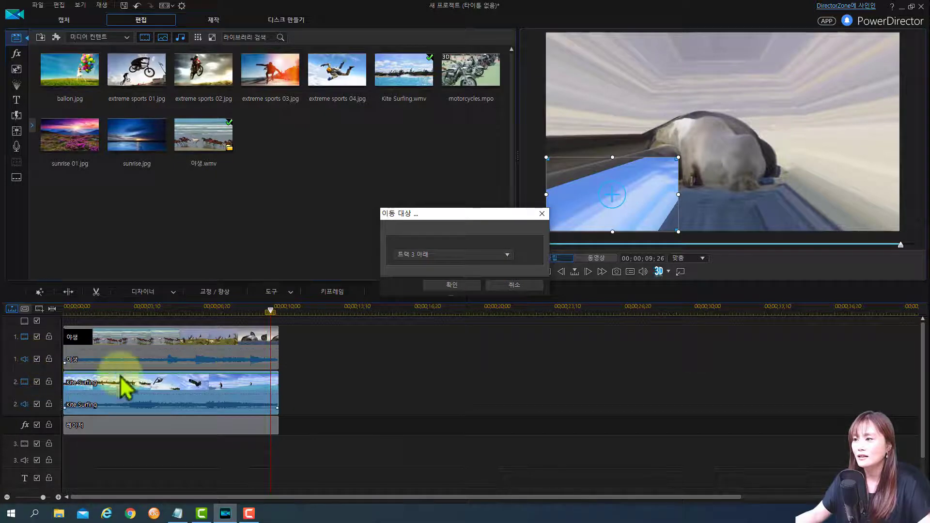
{"action": "left_click", "coordinate": [444, 254]}
{"action": "left_click", "coordinate": [438, 268]}
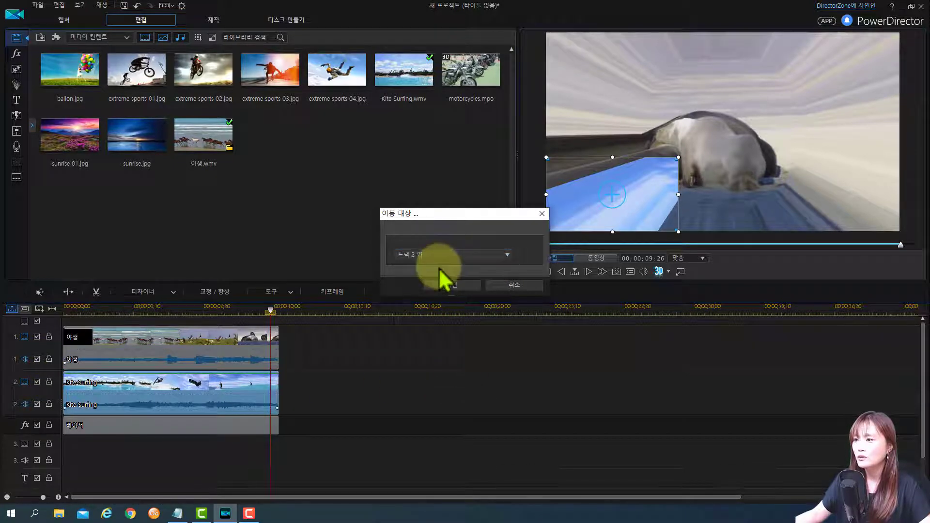
{"action": "left_click", "coordinate": [451, 285]}
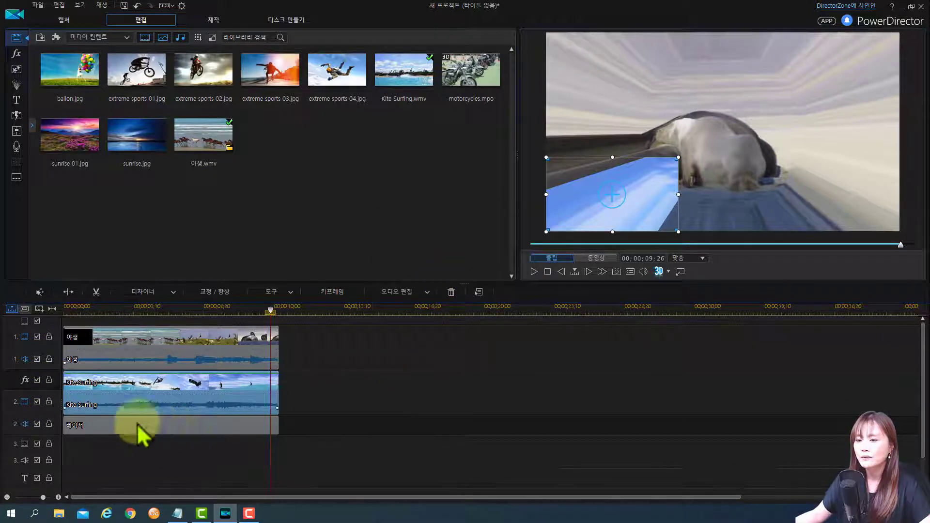
Step: Play the video from near its beginning to check which clips the 레이저 effect covers from between the two video tracks
{"action": "left_click_drag", "start_coordinate": [136, 430], "coordinate": [68, 380]}
{"action": "left_click", "coordinate": [111, 381]}
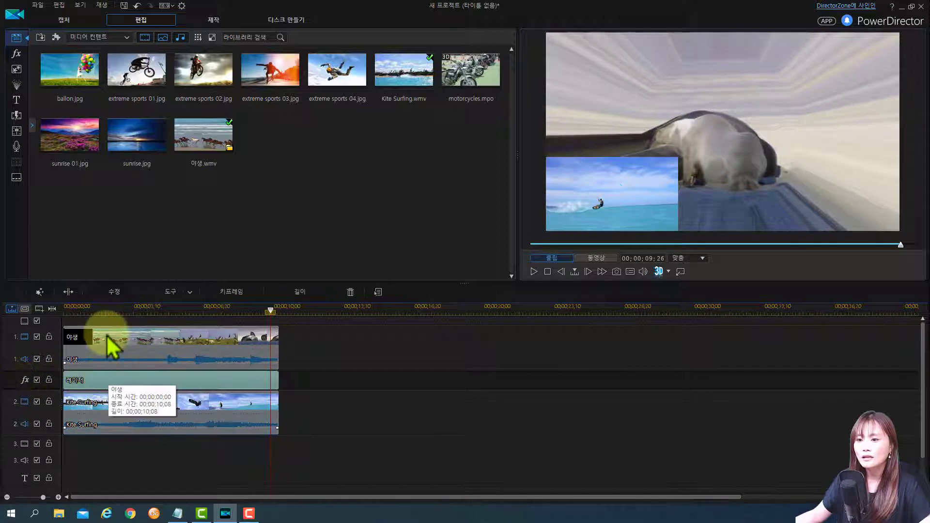
{"action": "left_click", "coordinate": [102, 407]}
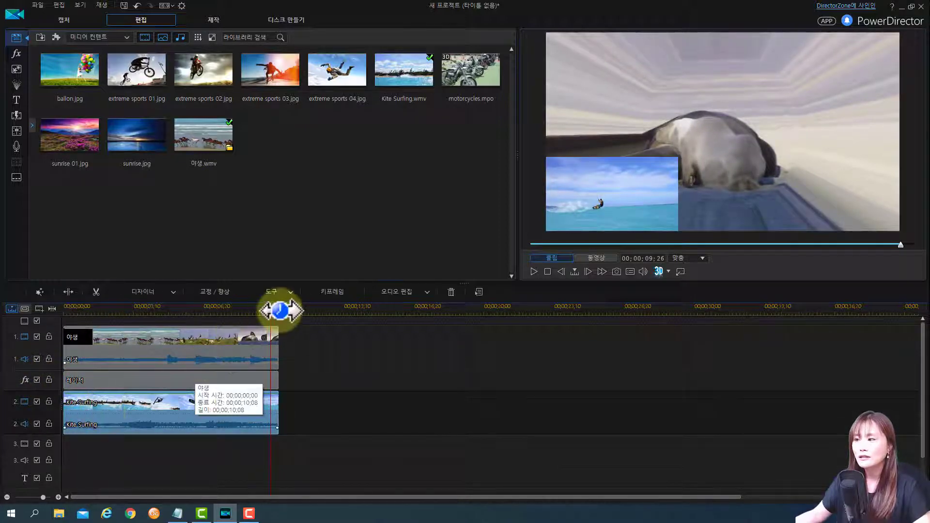
{"action": "left_click_drag", "start_coordinate": [271, 310], "coordinate": [193, 310]}
{"action": "left_click_drag", "start_coordinate": [93, 336], "coordinate": [81, 335]}
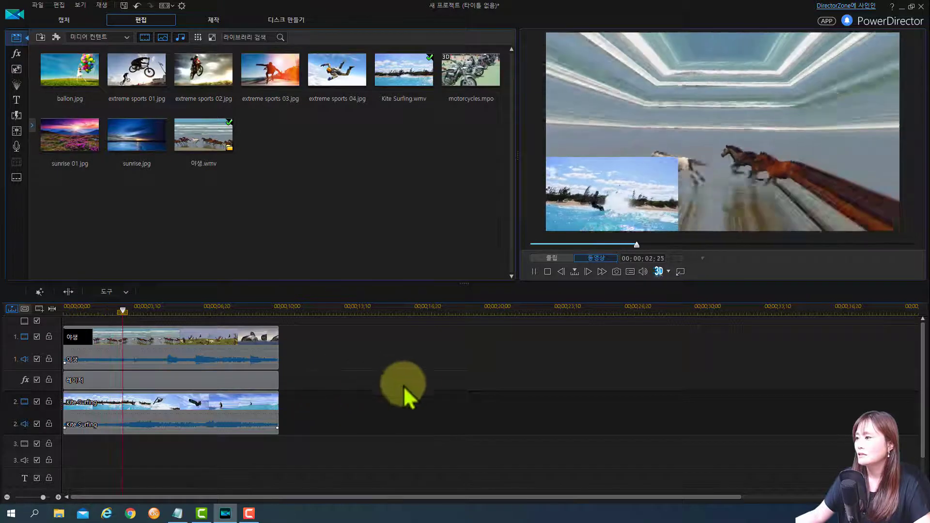
{"action": "key", "text": "space"}
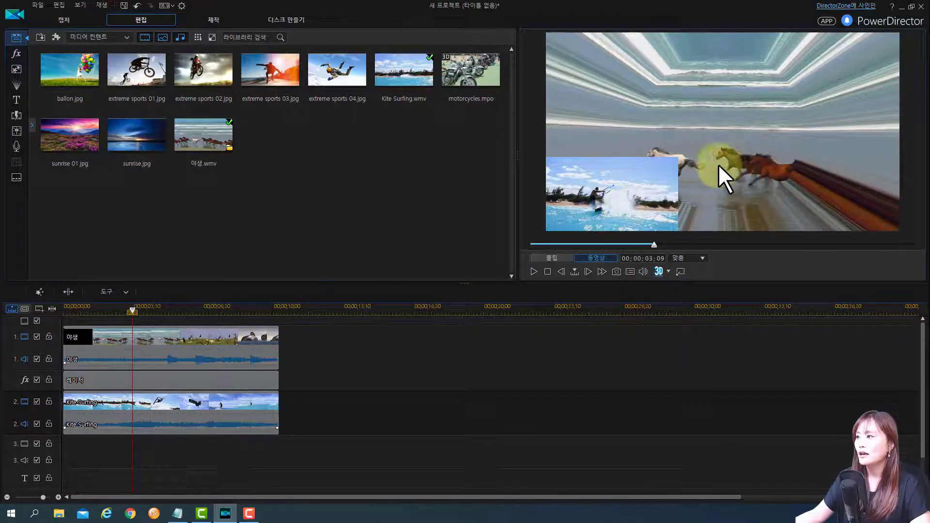
{"action": "key", "text": "space"}
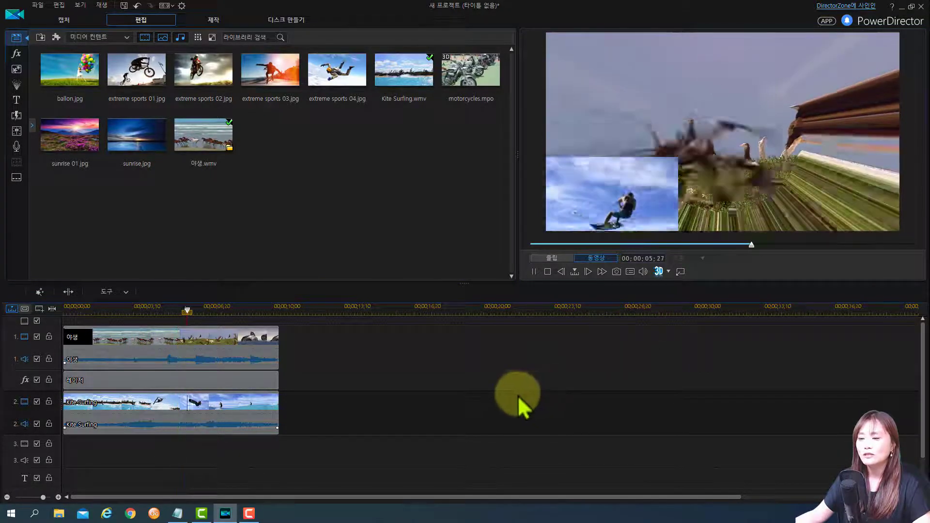
{"action": "key", "text": "space"}
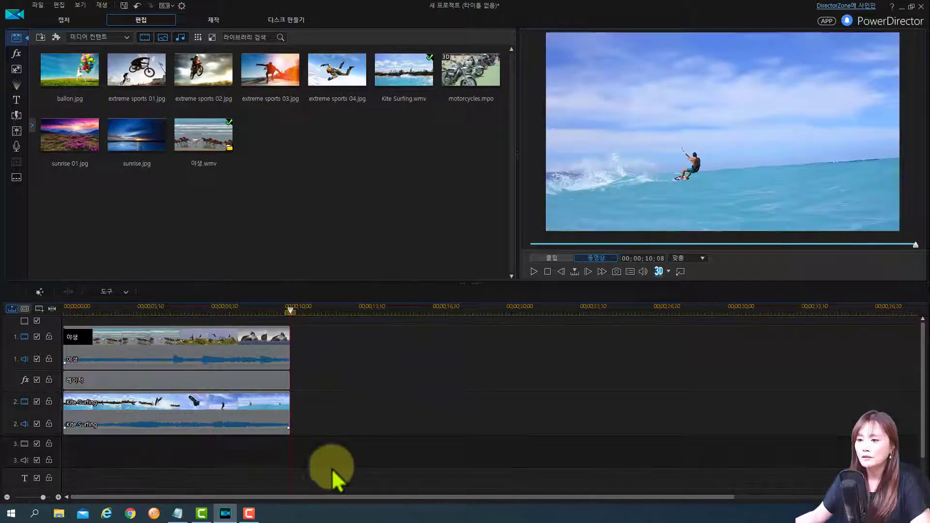
Step: Delete all clips and the effect from the timeline, and place 야생.wmv at the start of track 1
{"action": "left_click_drag", "start_coordinate": [349, 467], "coordinate": [202, 353]}
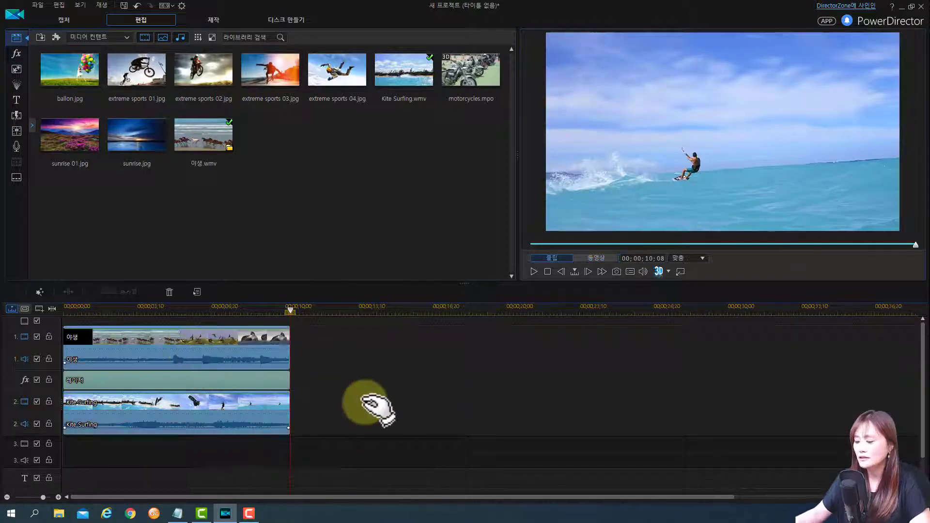
{"action": "key", "text": "Delete"}
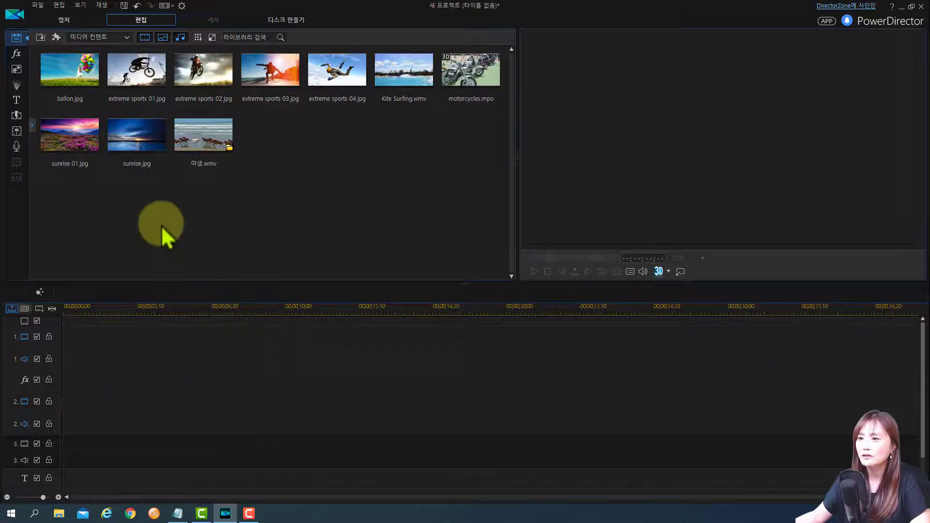
{"action": "left_click_drag", "start_coordinate": [195, 141], "coordinate": [64, 341]}
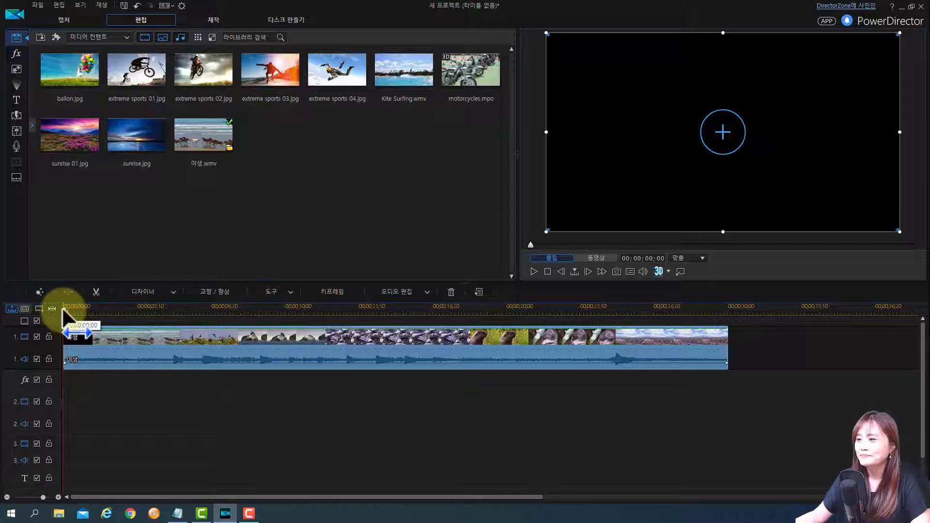
Step: Add the 모자이크 effect to the effect track starting at 00;00;17;19, just before the brown animal in the grass appears
{"action": "left_click_drag", "start_coordinate": [65, 310], "coordinate": [469, 311]}
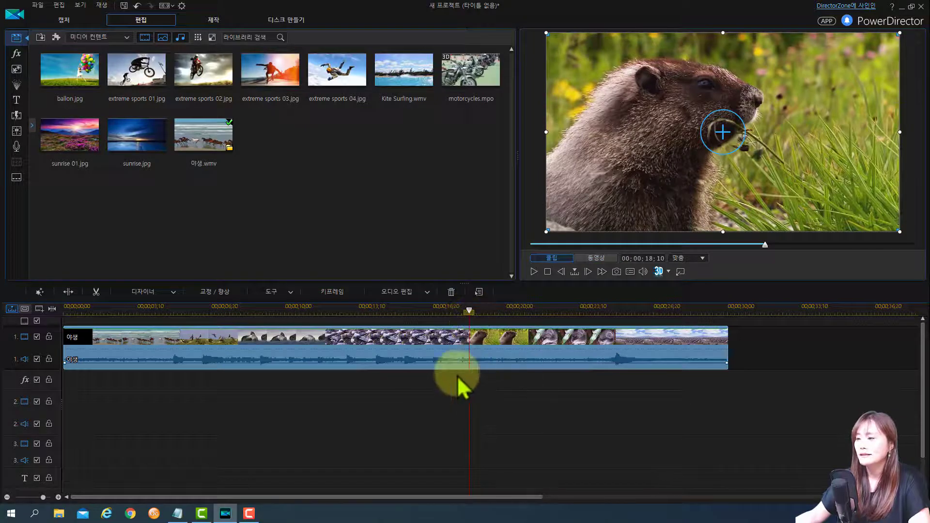
{"action": "left_click_drag", "start_coordinate": [469, 311], "coordinate": [453, 310]}
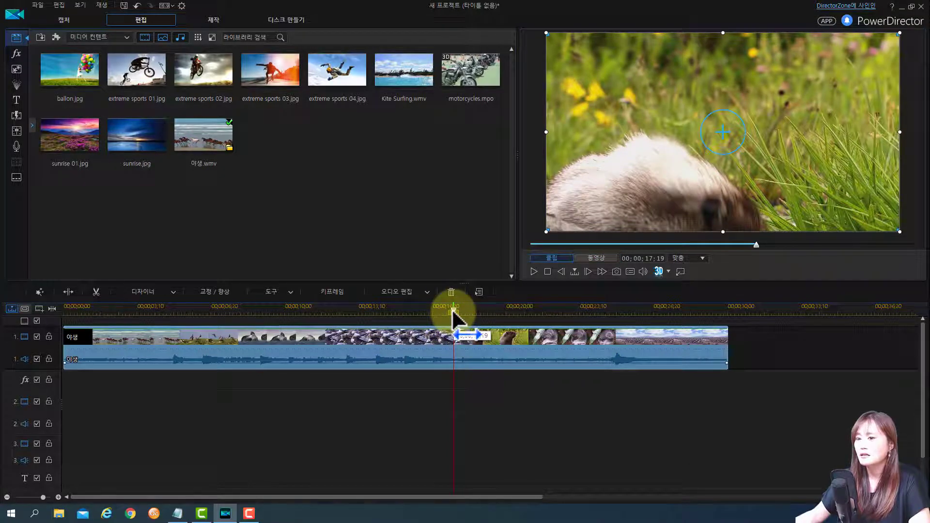
{"action": "left_click", "coordinate": [17, 55]}
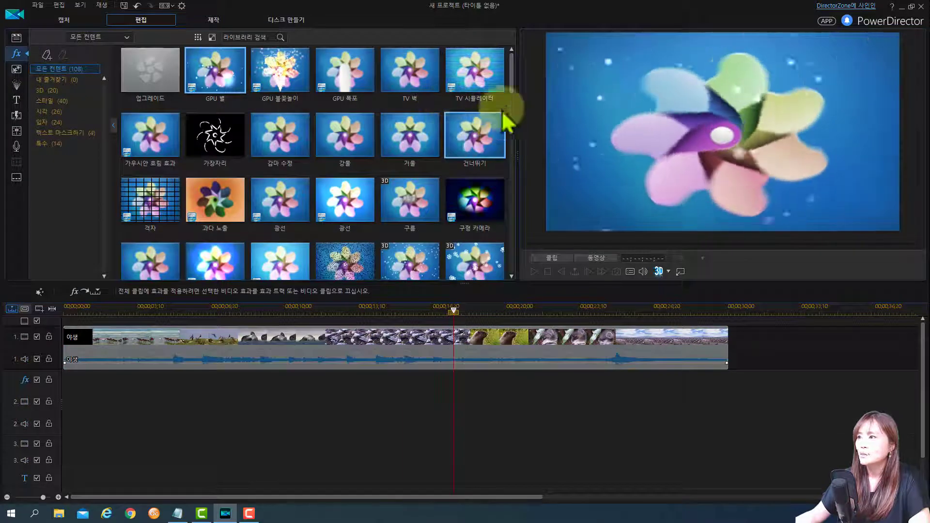
{"action": "scroll", "coordinate": [513, 97], "scroll_direction": "down", "scroll_amount": 1}
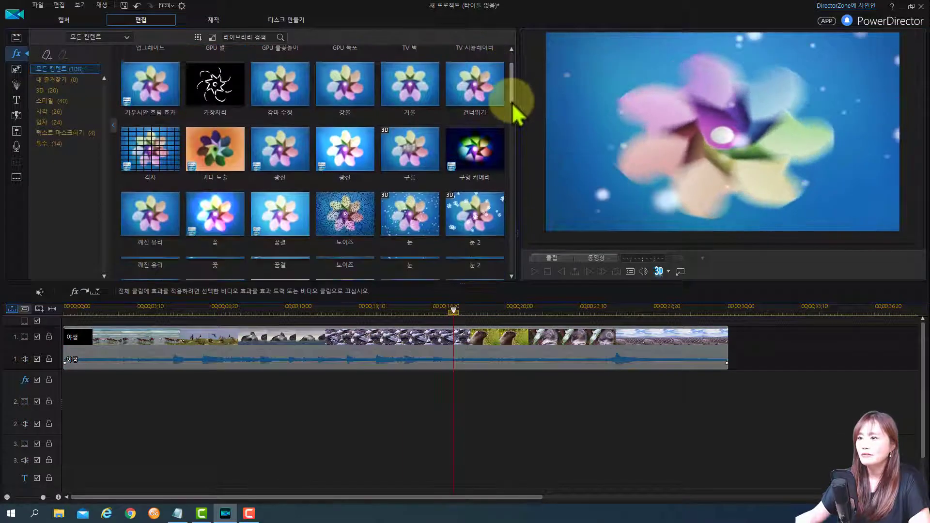
{"action": "scroll", "coordinate": [513, 105], "scroll_direction": "down", "scroll_amount": 3}
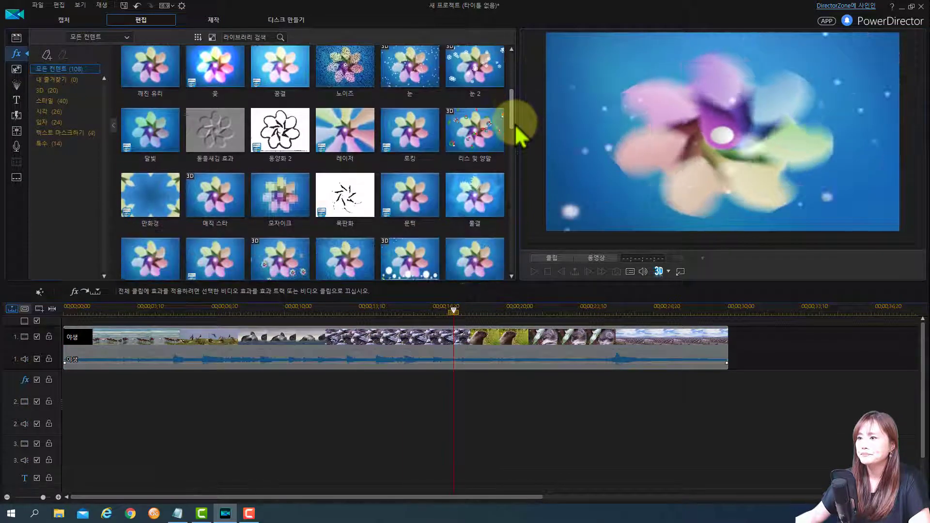
{"action": "left_click", "coordinate": [280, 191]}
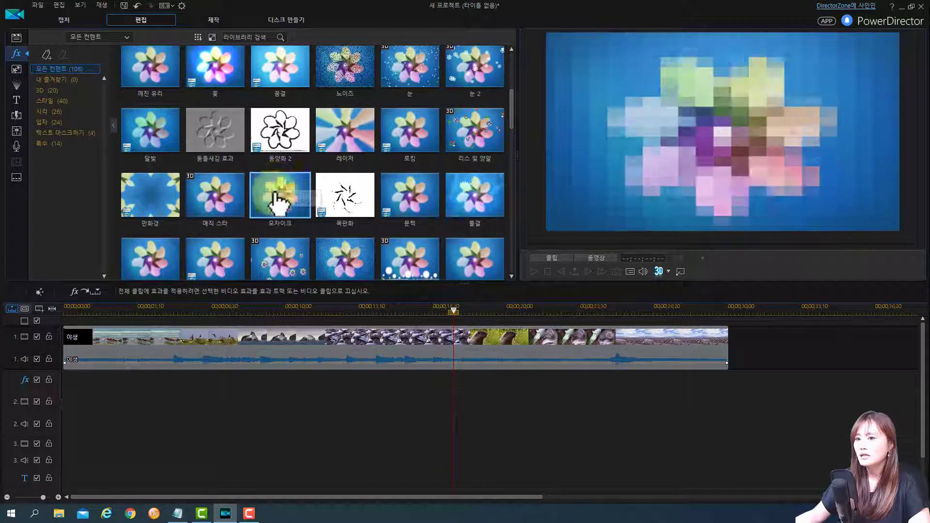
{"action": "left_click", "coordinate": [81, 293]}
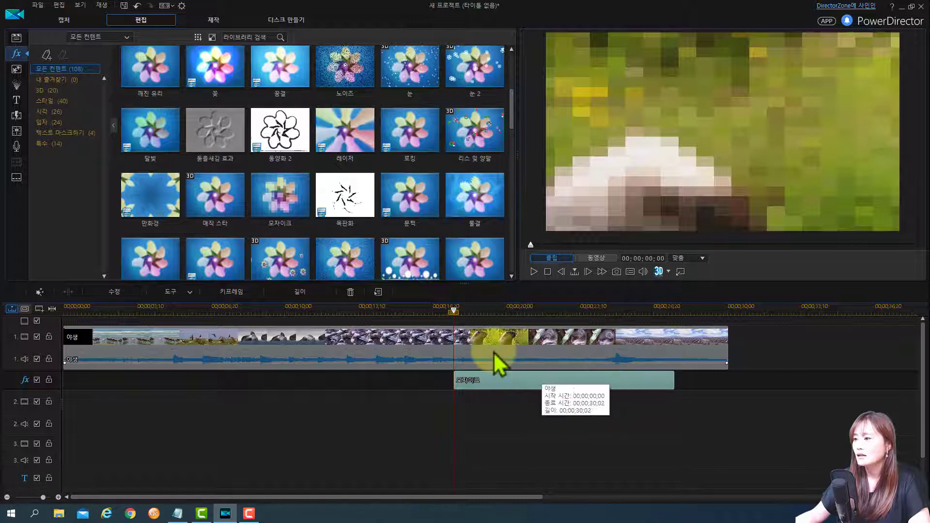
Step: Preview the 모자이크 effect over the 야생 clip up to about 21 seconds and return to the animal in the grass
{"action": "left_click", "coordinate": [510, 430]}
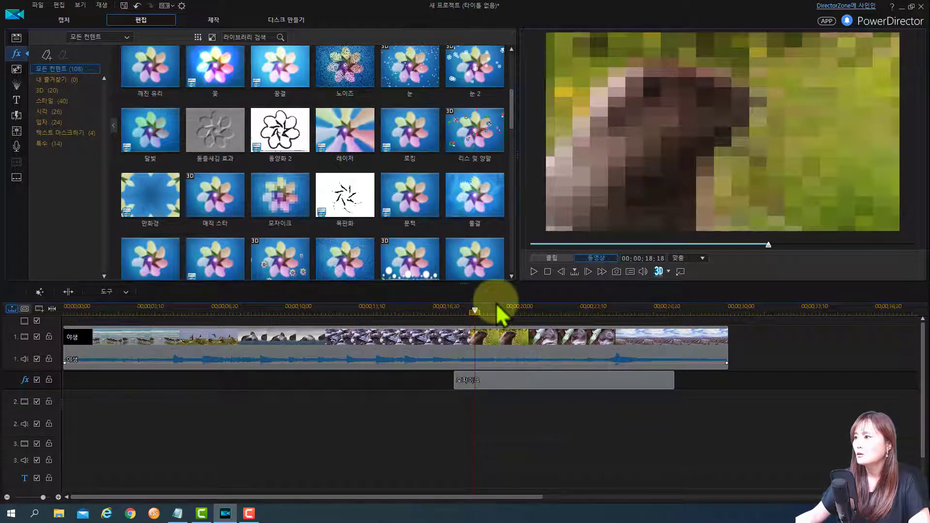
{"action": "key", "text": "space"}
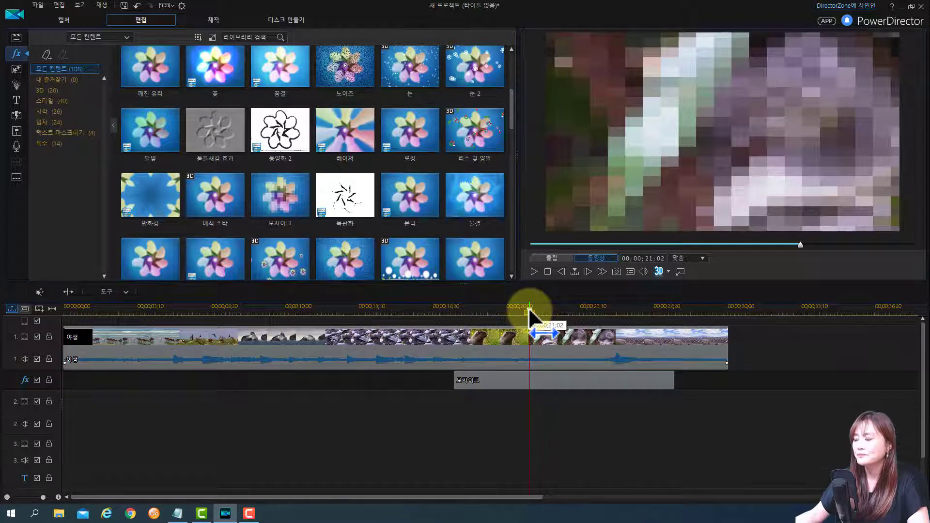
{"action": "left_click_drag", "start_coordinate": [529, 317], "coordinate": [473, 333]}
{"action": "left_click", "coordinate": [490, 380]}
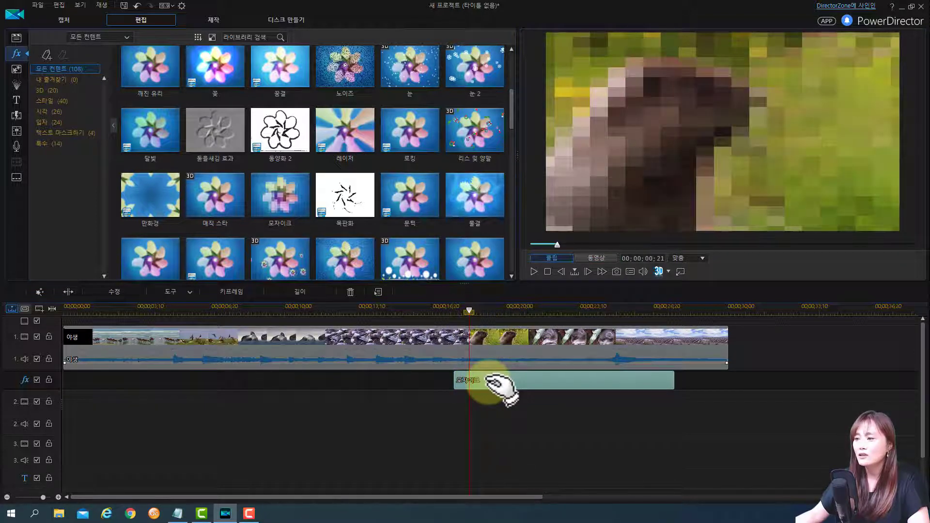
{"action": "left_click", "coordinate": [115, 292]}
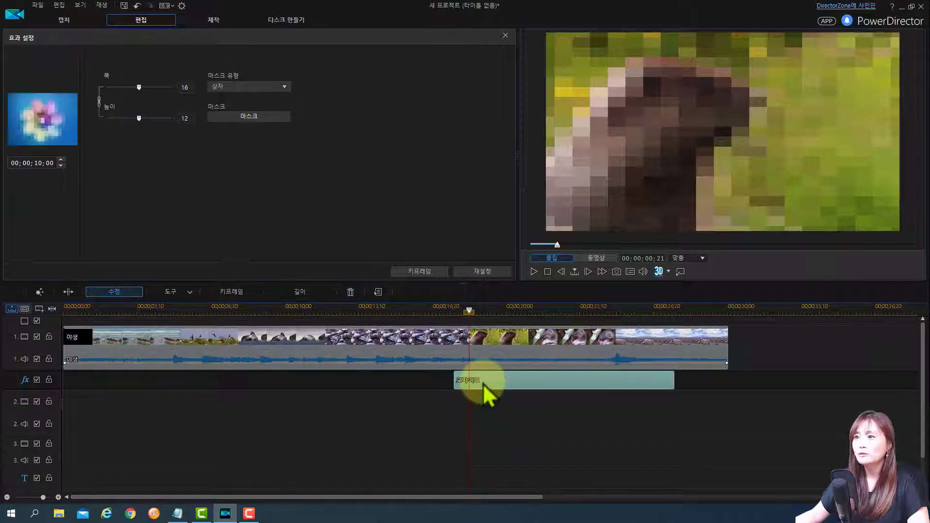
{"action": "left_click", "coordinate": [506, 36]}
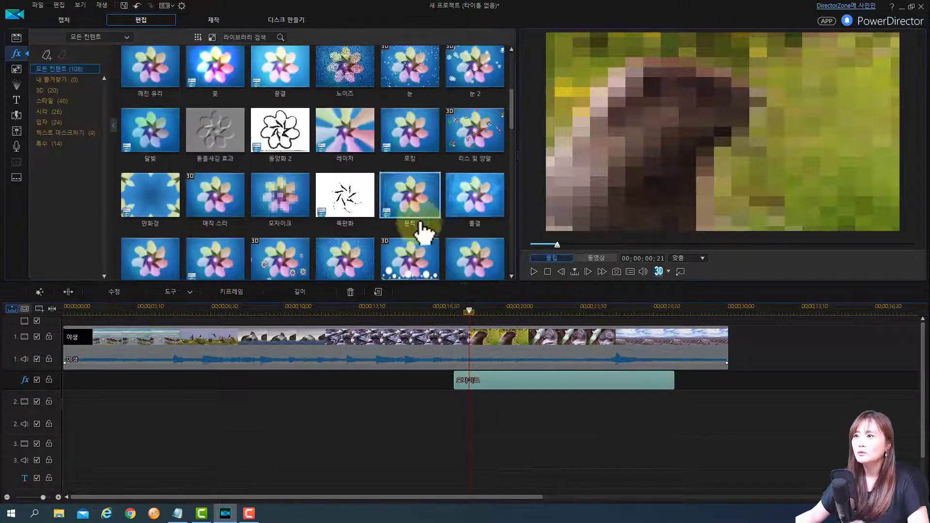
Step: Open the settings of the 모자이크 effect on the timeline and set its mask type to 원
{"action": "double_click", "coordinate": [477, 380]}
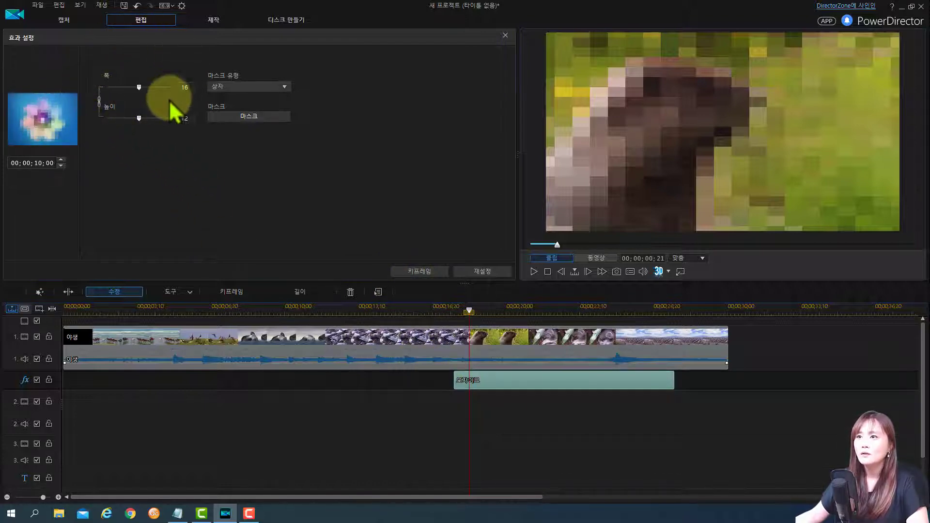
{"action": "left_click", "coordinate": [235, 87]}
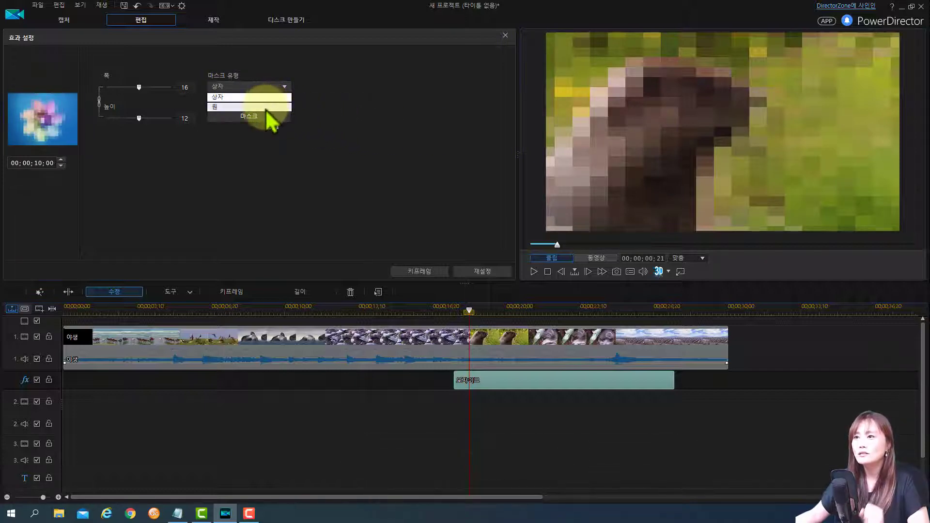
{"action": "left_click", "coordinate": [252, 107]}
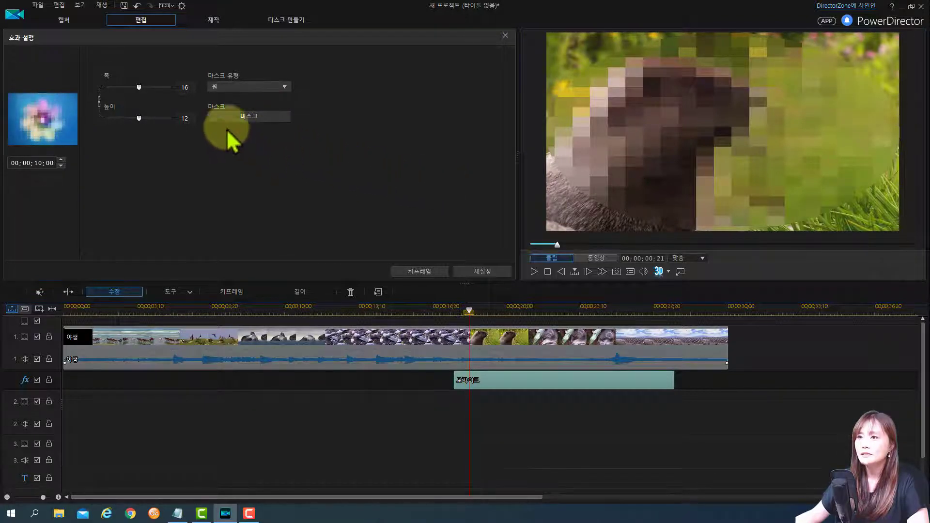
Step: Shrink the effect's circular mask to roughly half the frame width and place it over the brown animal's head
{"action": "left_click", "coordinate": [256, 120]}
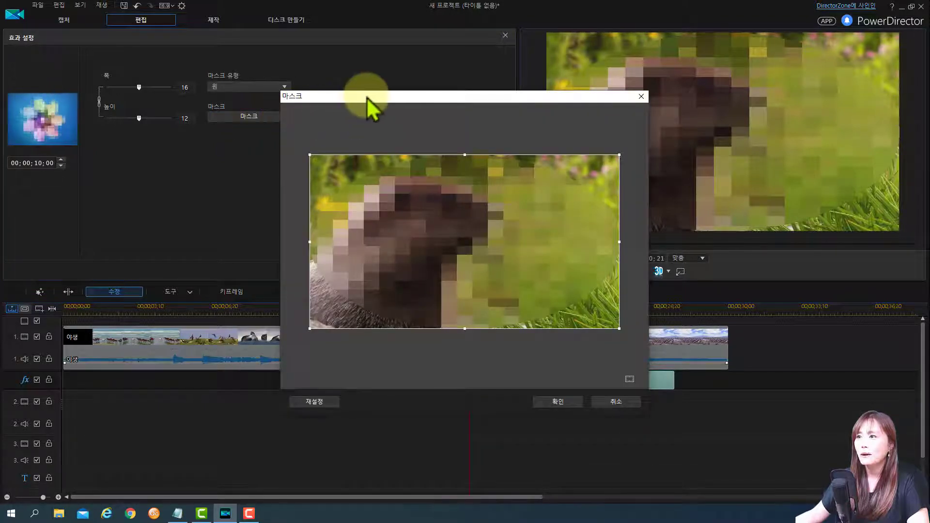
{"action": "left_click_drag", "start_coordinate": [371, 99], "coordinate": [391, 68]}
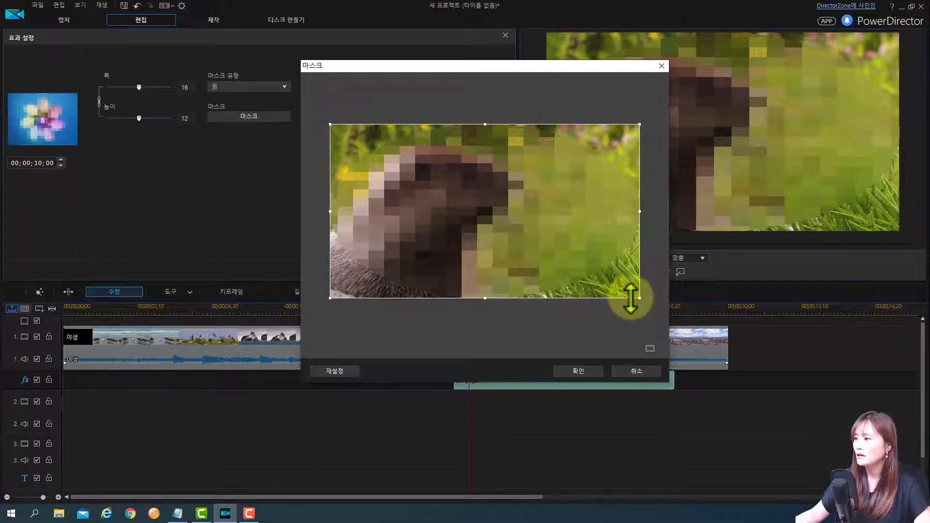
{"action": "left_click_drag", "start_coordinate": [640, 300], "coordinate": [477, 266]}
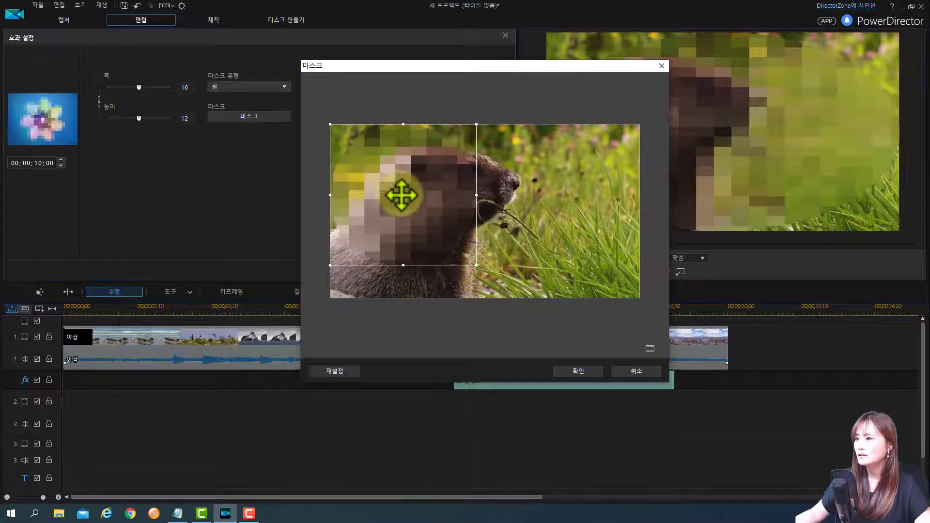
{"action": "left_click_drag", "start_coordinate": [400, 193], "coordinate": [448, 188]}
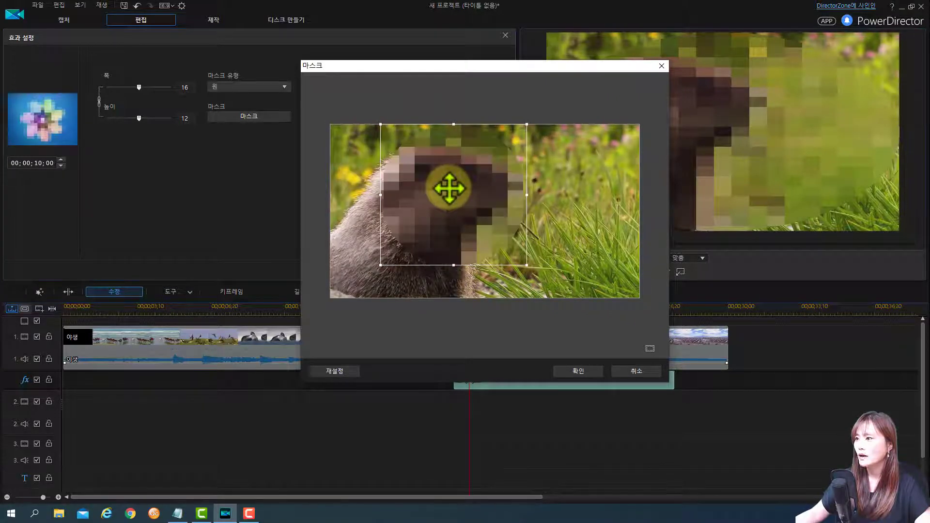
{"action": "left_click", "coordinate": [579, 370]}
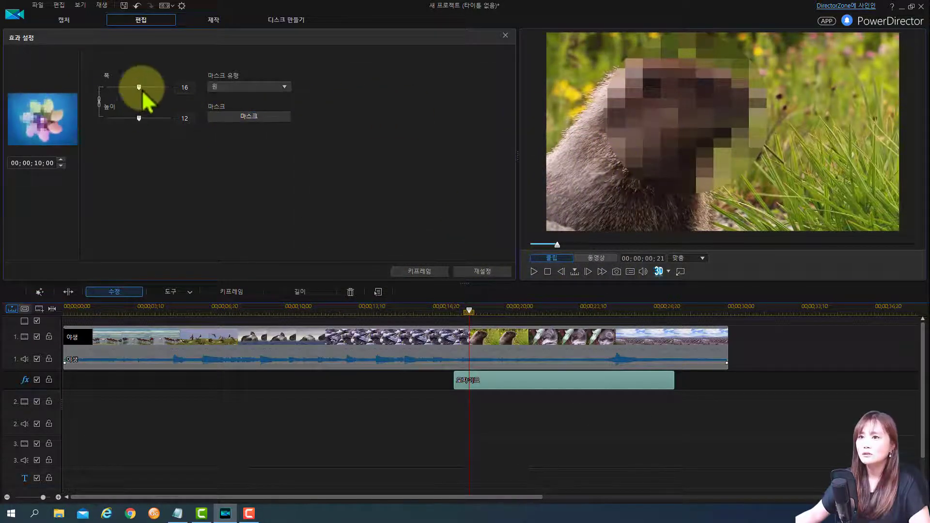
Step: Set the mosaic's width to 17 with the height linked, and play the masked section until the koala scene appears
{"action": "mouse_move", "coordinate": [142, 90]}
{"action": "left_mouse_down"}
{"action": "mouse_move", "coordinate": [155, 96]}
{"action": "mouse_move", "coordinate": [107, 102]}
{"action": "mouse_move", "coordinate": [141, 115]}
{"action": "mouse_move", "coordinate": [151, 109]}
{"action": "mouse_move", "coordinate": [125, 104]}
{"action": "mouse_move", "coordinate": [144, 104]}
{"action": "left_mouse_up"}
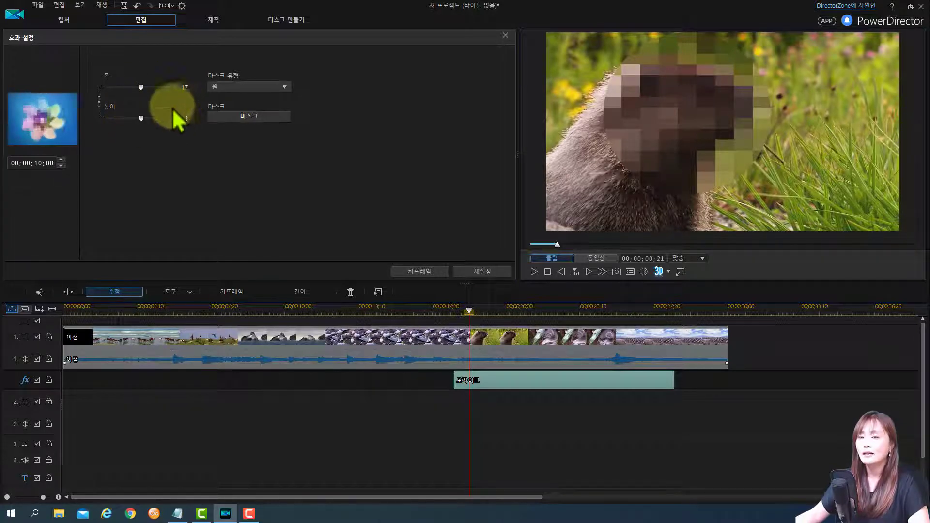
{"action": "left_click", "coordinate": [505, 35]}
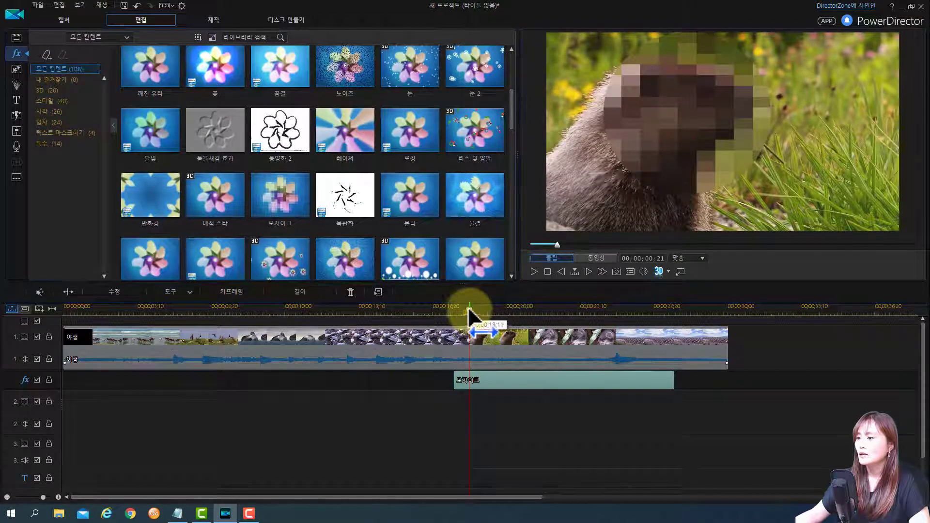
{"action": "left_click_drag", "start_coordinate": [469, 314], "coordinate": [454, 319]}
{"action": "key", "text": "space"}
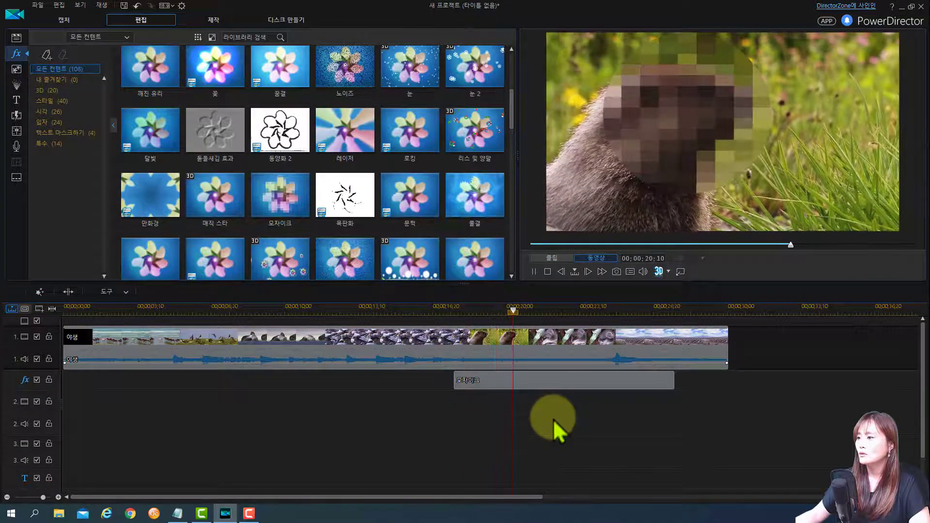
{"action": "key", "text": "space"}
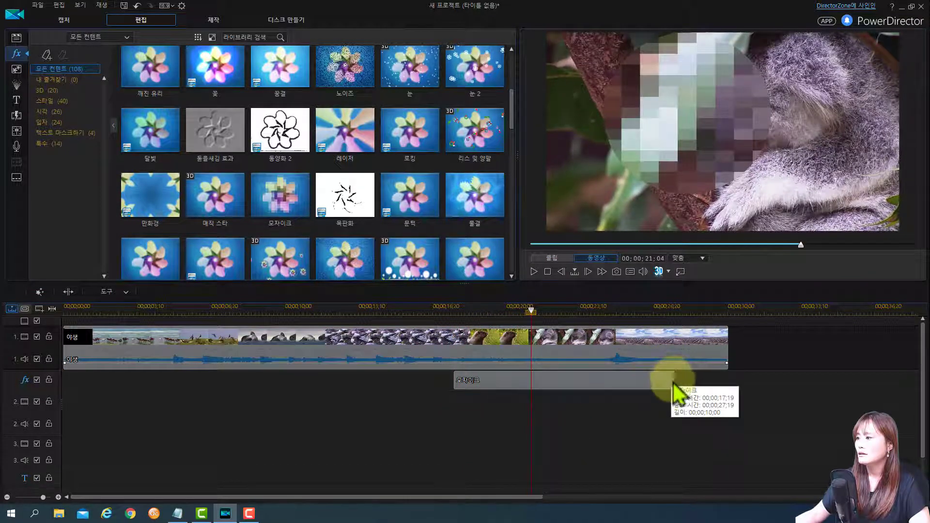
Step: Shorten the 모자이크 effect to end where the koala scene begins, and preview it from just before its start to 00;00;20;28
{"action": "left_click_drag", "start_coordinate": [673, 387], "coordinate": [524, 380]}
{"action": "left_click_drag", "start_coordinate": [523, 311], "coordinate": [451, 325]}
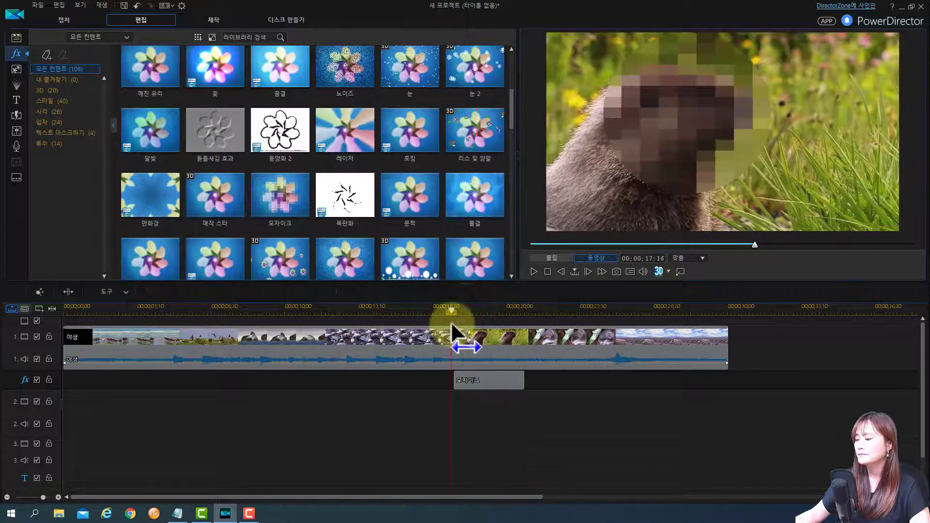
{"action": "key", "text": "space"}
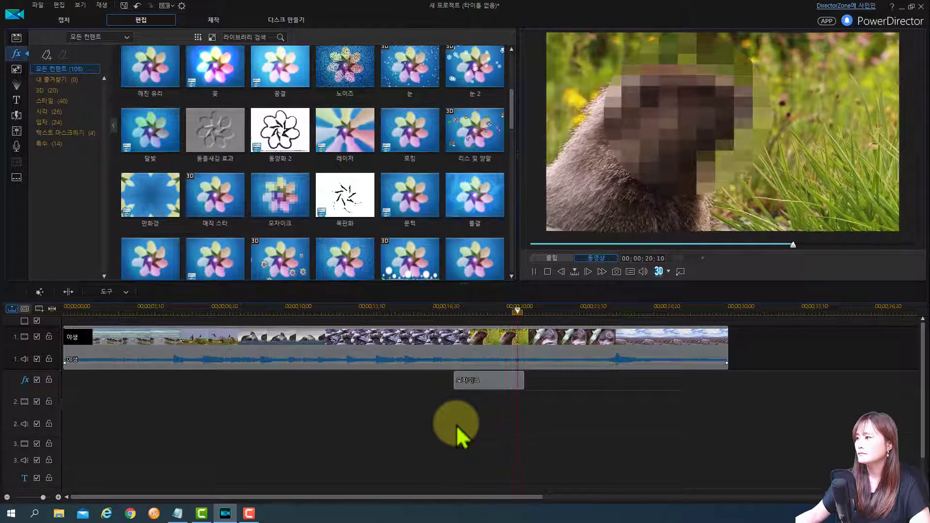
{"action": "key", "text": "space"}
{"action": "left_click", "coordinate": [526, 311]}
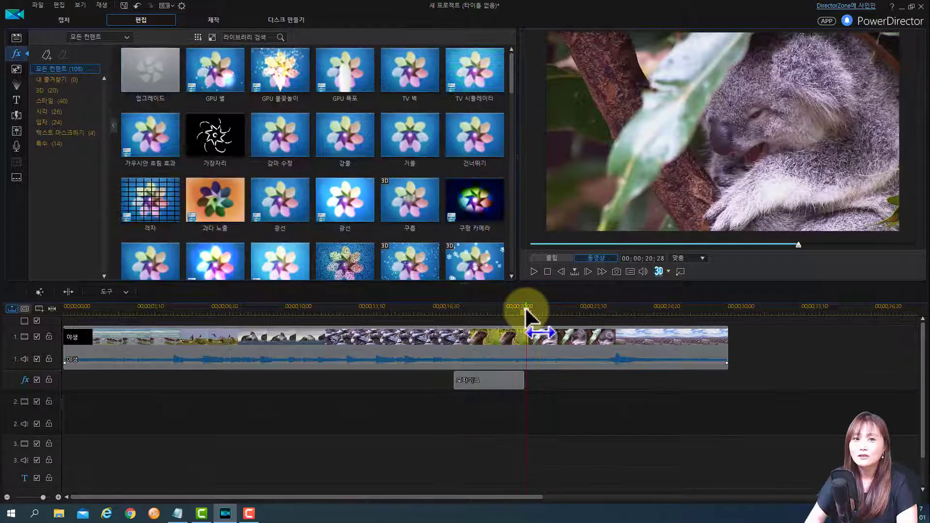